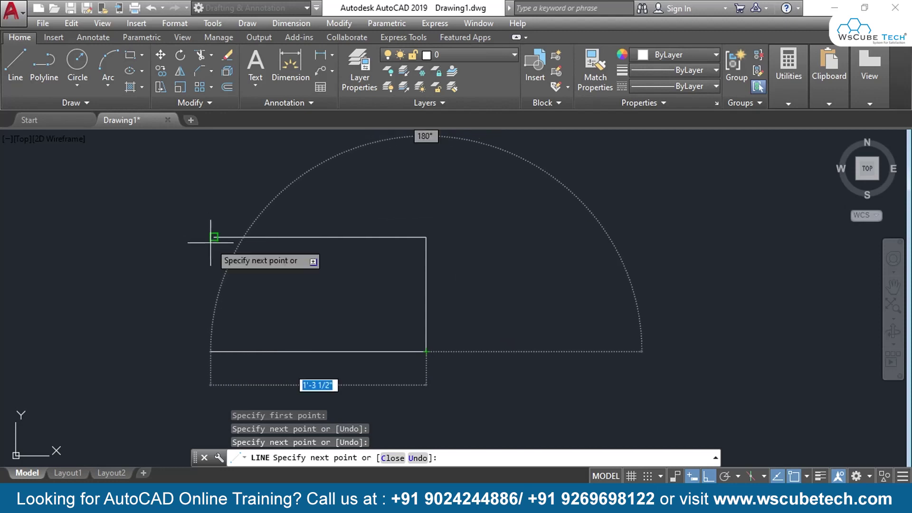
Finish the line-drawn rectangle by adding its bottom edge and closing the outline back to the start point
left_click(214, 351)
type("c")
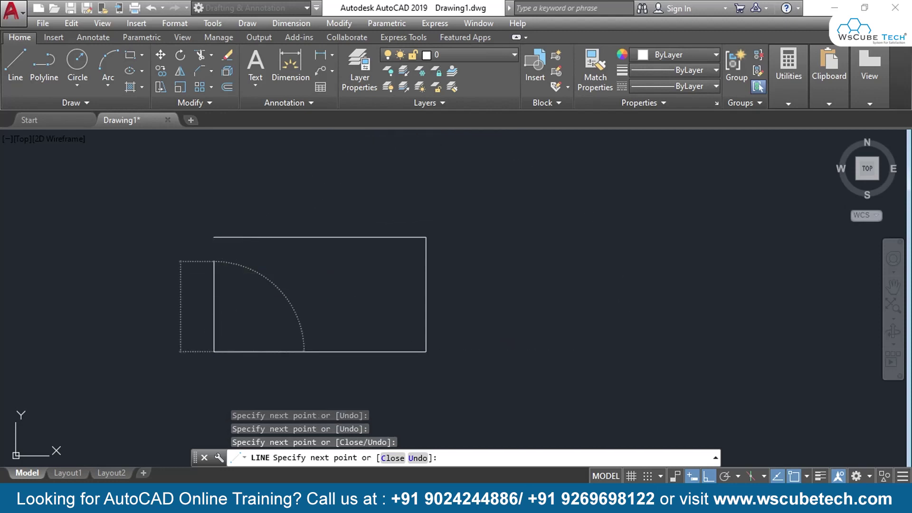
key("Return")
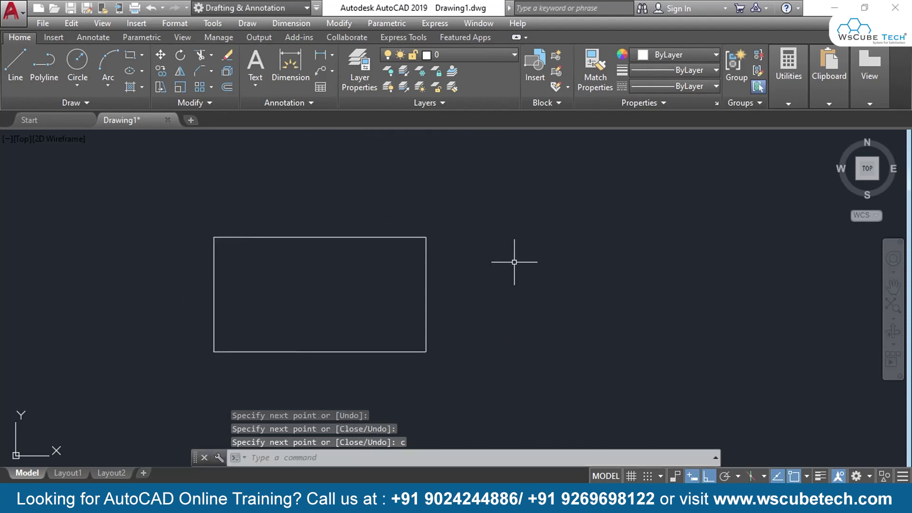
Draw a second rectangle of similar size to the right of the first using the two-corner Rectangle tool
left_click(143, 56)
left_click(156, 72)
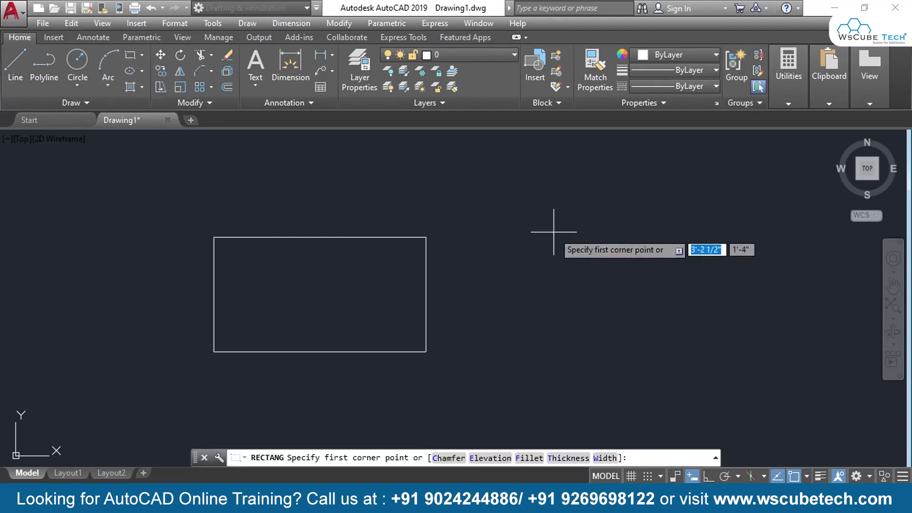
left_click(536, 235)
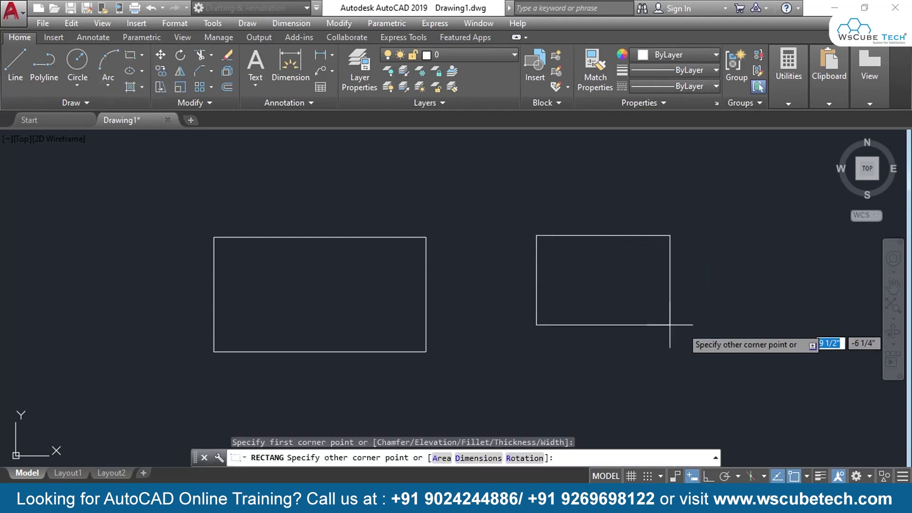
left_click(742, 353)
Try the Chamfer command on the left rectangle's upper-left corner with its current settings and undo the result
middle_click_drag(615, 281, 564, 225)
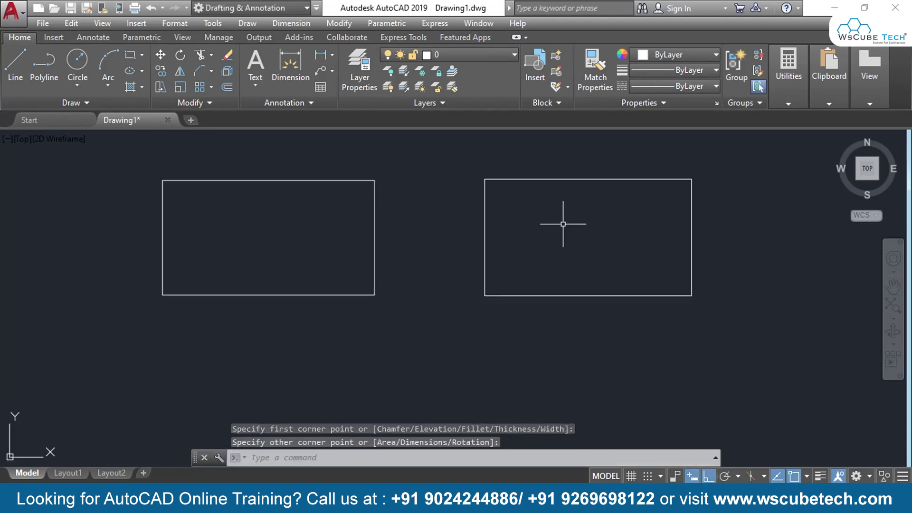
mouse_move(421, 239)
middle_mouse_down()
mouse_move(474, 271)
mouse_move(468, 249)
middle_mouse_up()
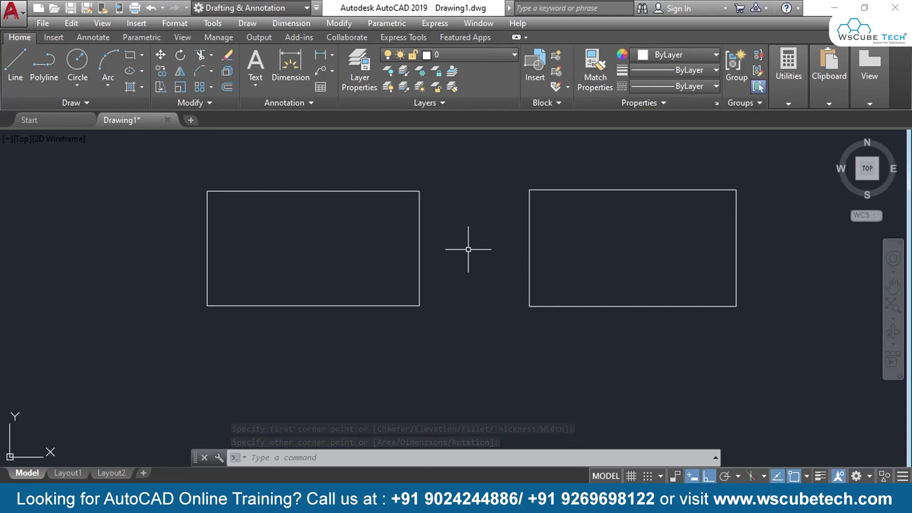
left_click(212, 71)
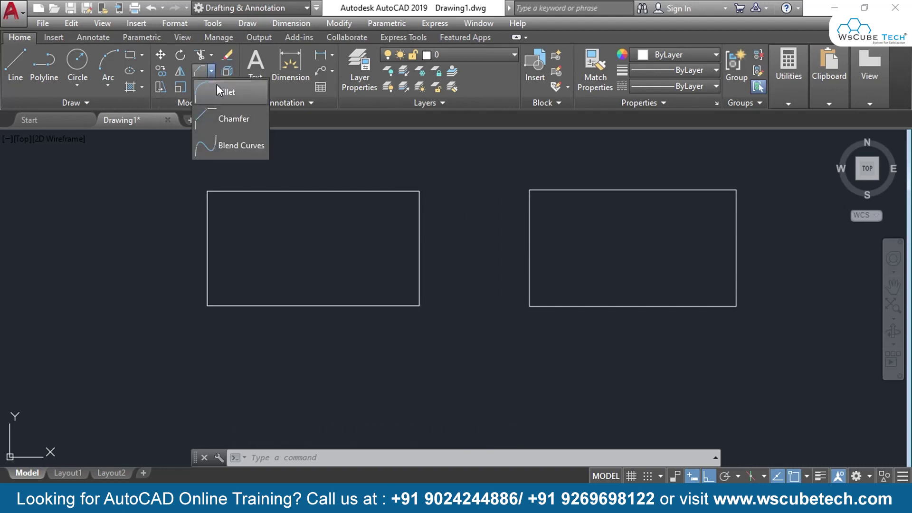
left_click(225, 123)
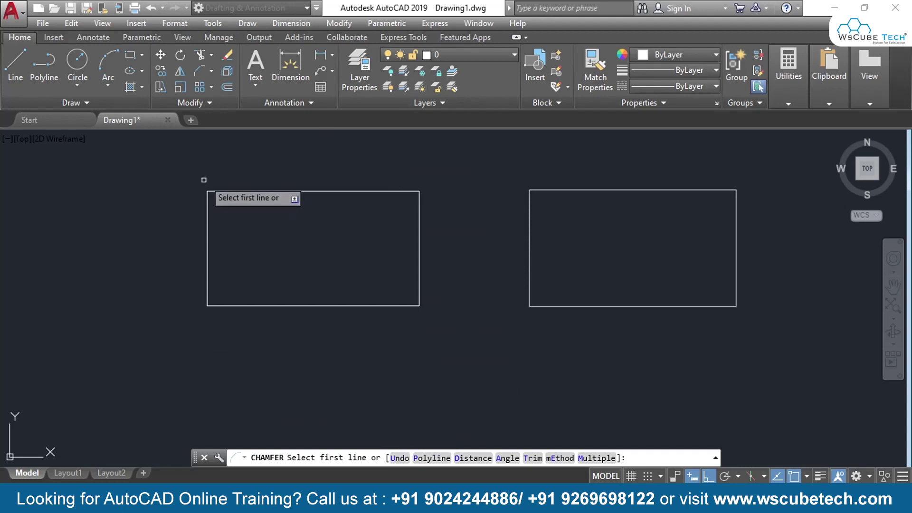
left_click(246, 190)
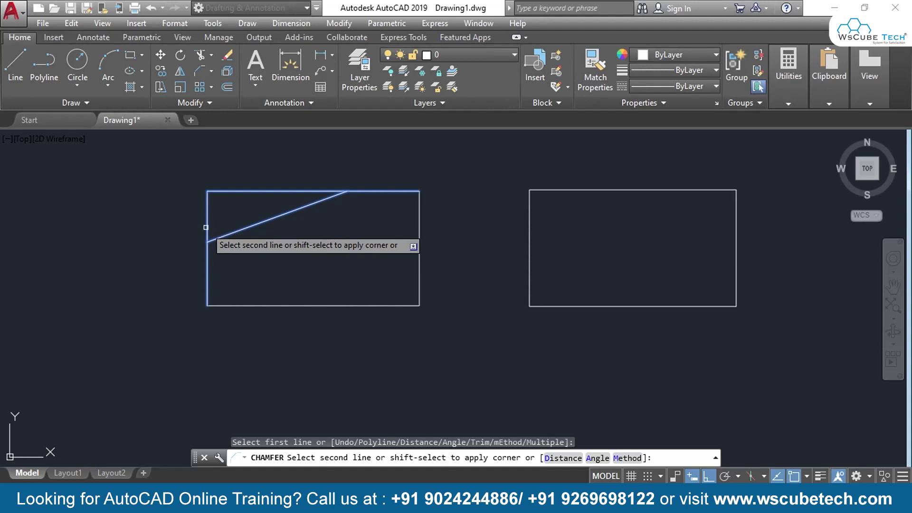
left_click(207, 224)
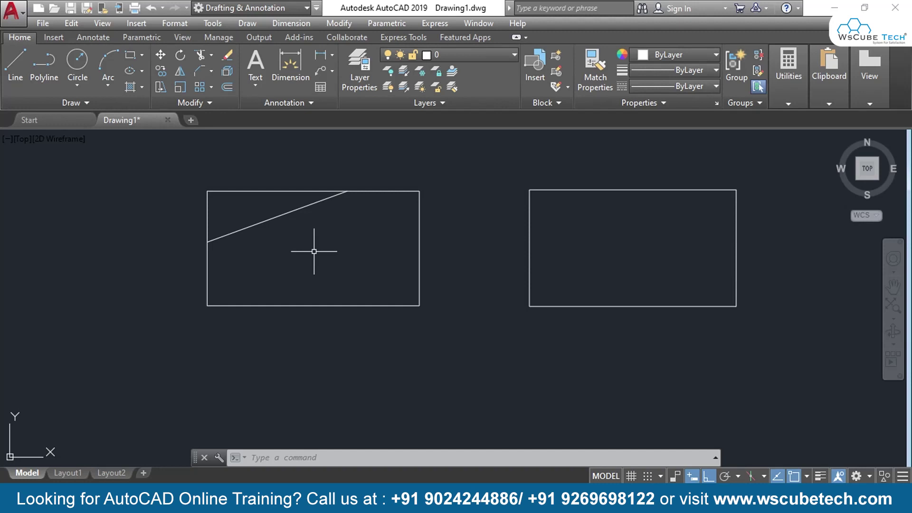
key("ctrl+z")
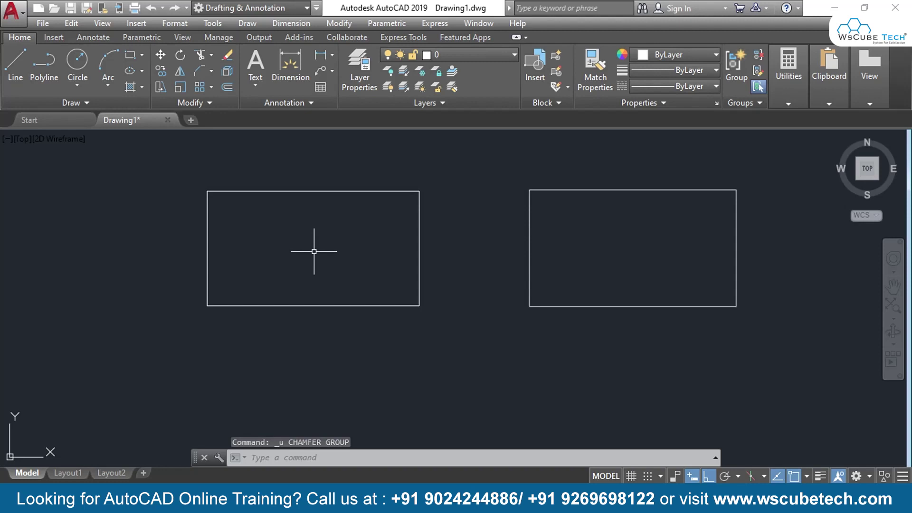
Restart the Chamfer command and set its first distance to 10 and second distance to 20
type("CHA")
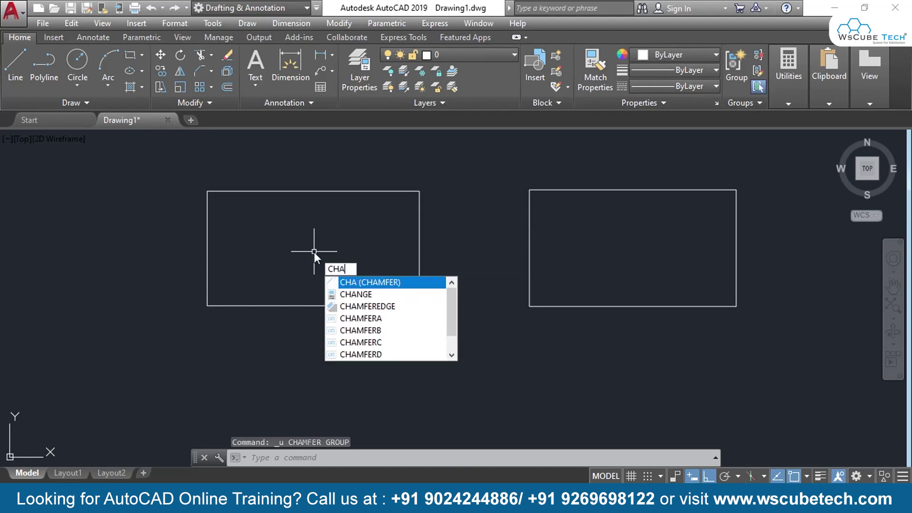
left_click(404, 282)
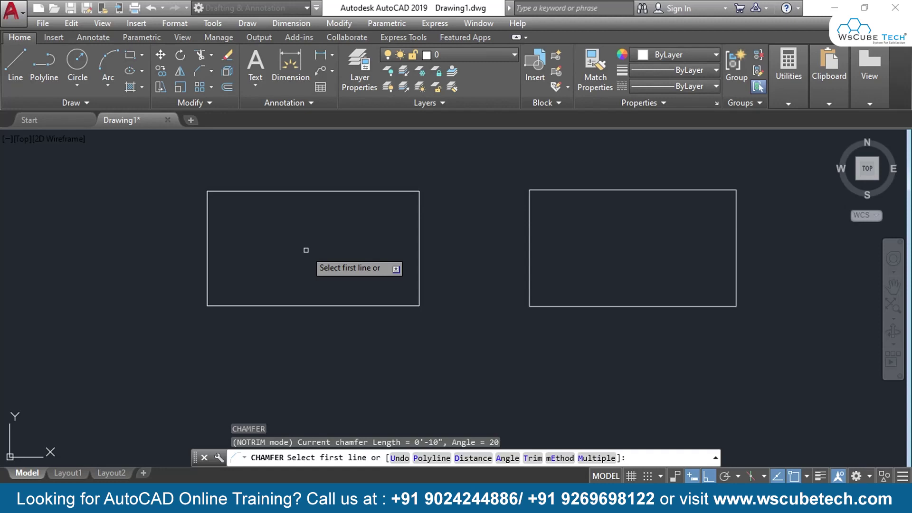
type("d")
key("Return")
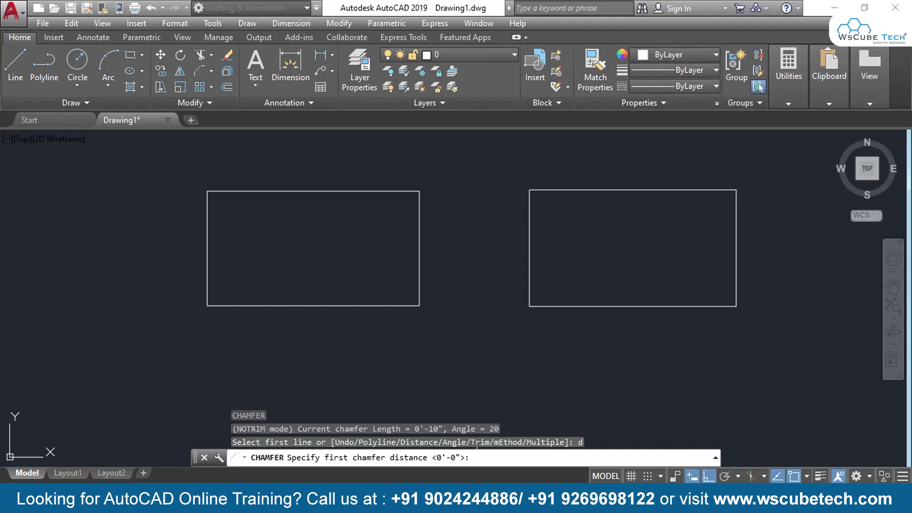
type("10")
key("Return")
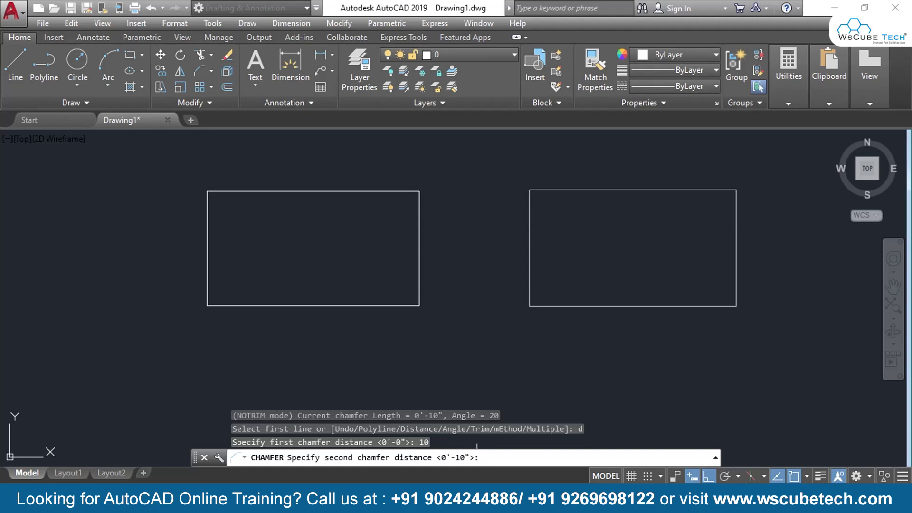
type("20")
key("Return")
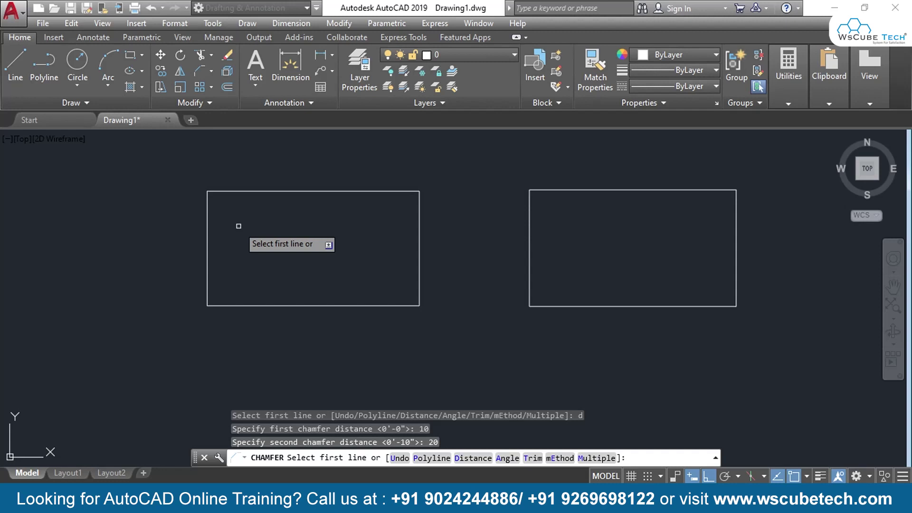
Switch the chamfer's trim mode to Trim
type("t")
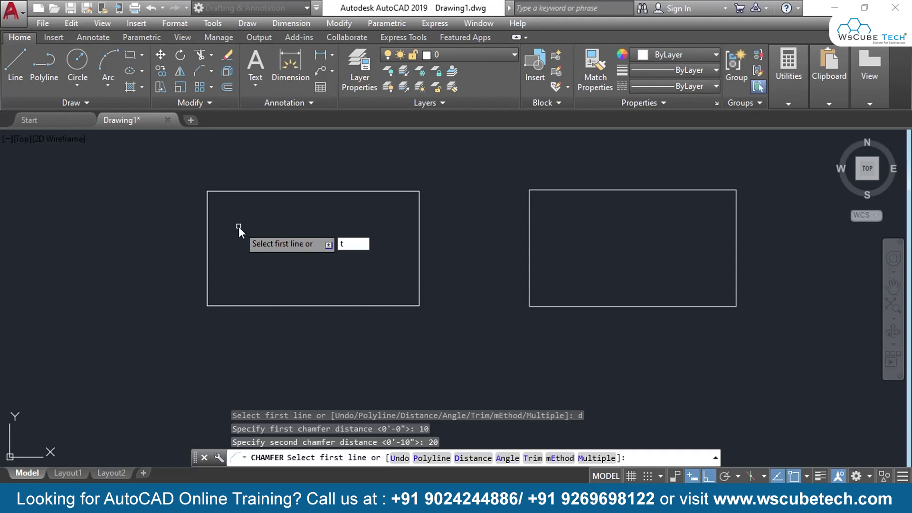
key("Return")
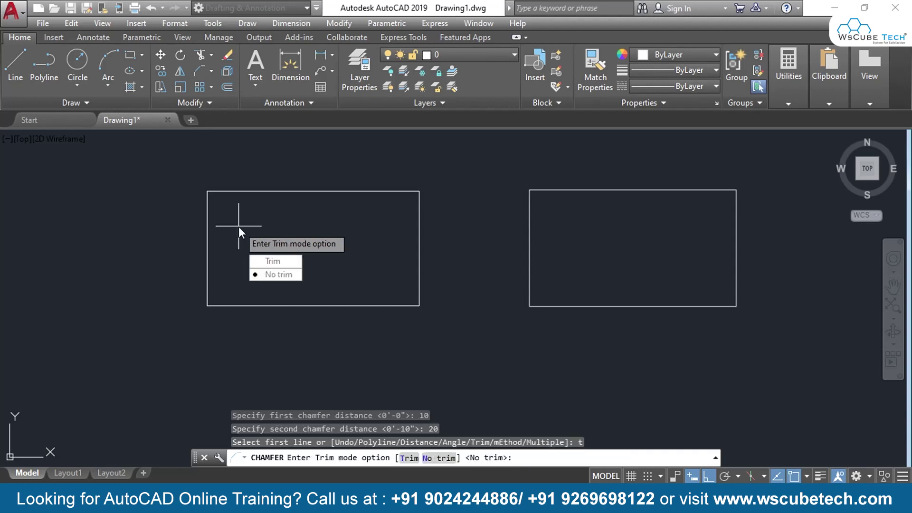
left_click(269, 261)
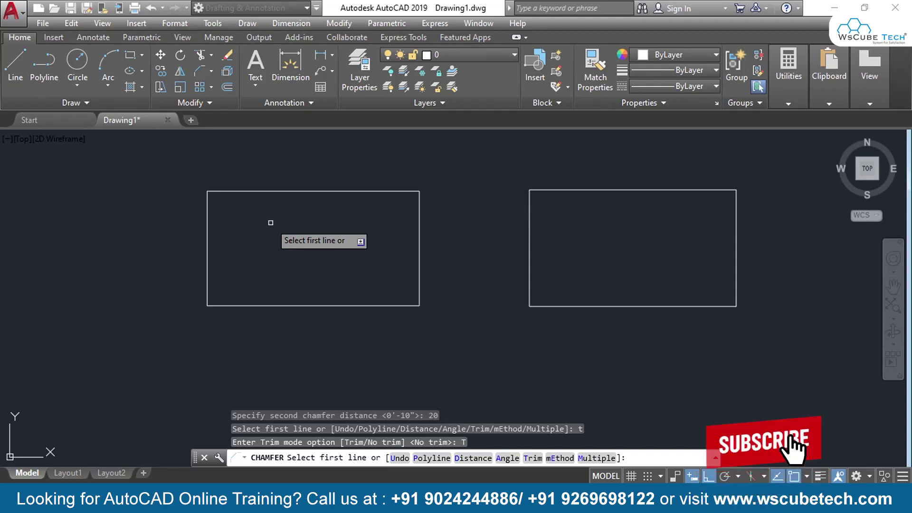
Try to chamfer the left rectangle's upper-left corner, selecting the left edge first and the top edge second
scroll(132, 214, "up", 2)
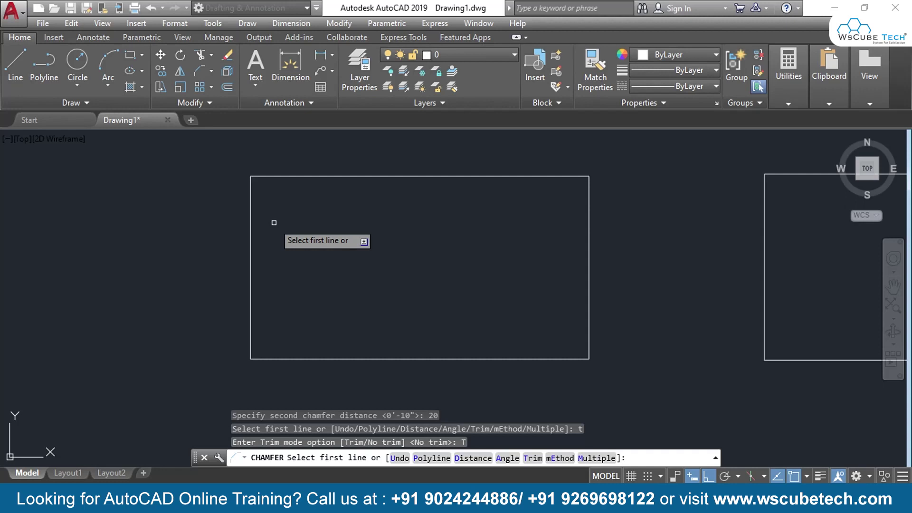
left_click(250, 206)
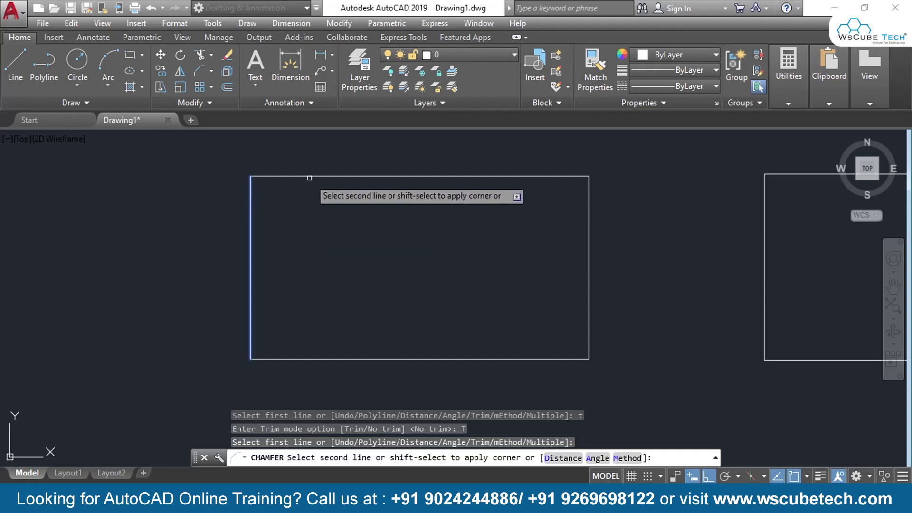
left_click(310, 177)
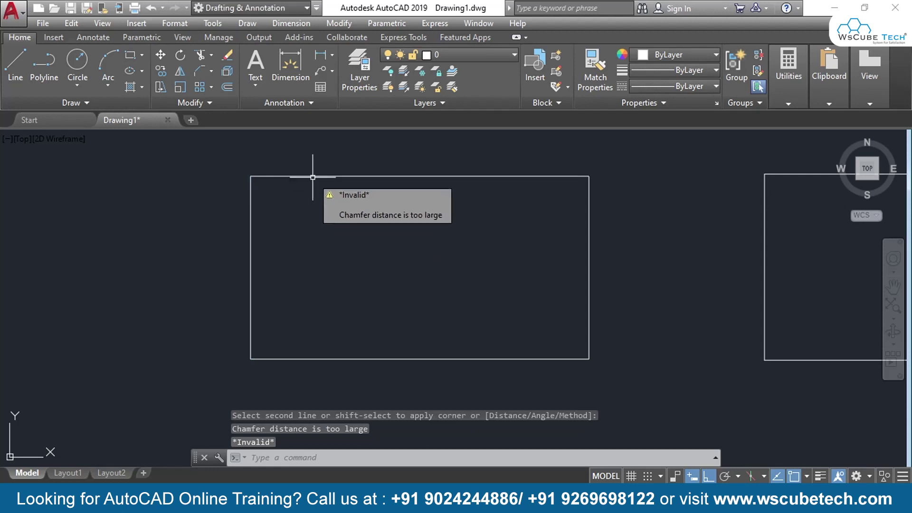
key("Escape")
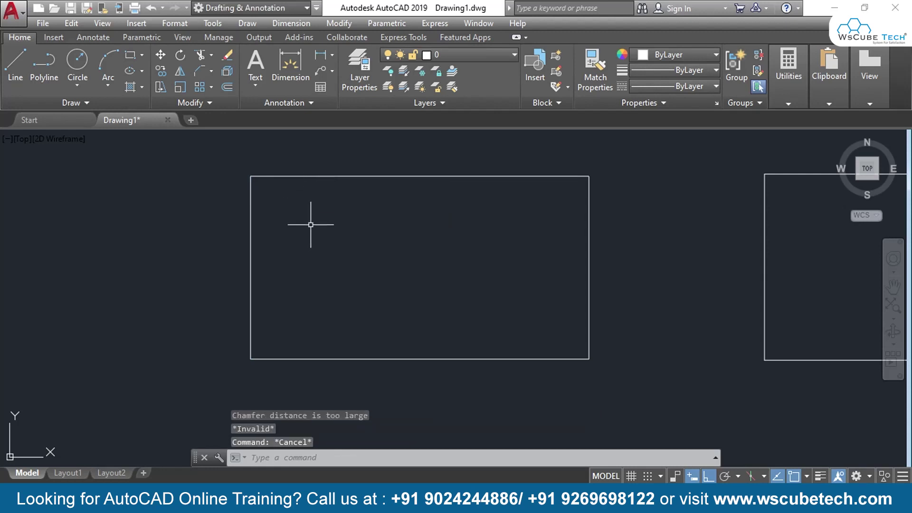
Retry the chamfer on the same corner, selecting the top edge first and the left edge second
type("cg")
key("BackSpace")
type("ha")
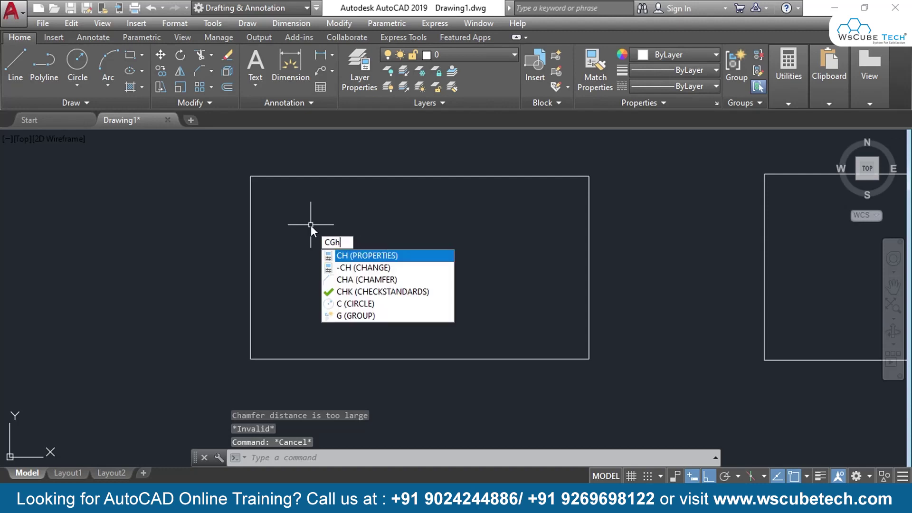
key("Escape")
key("Return")
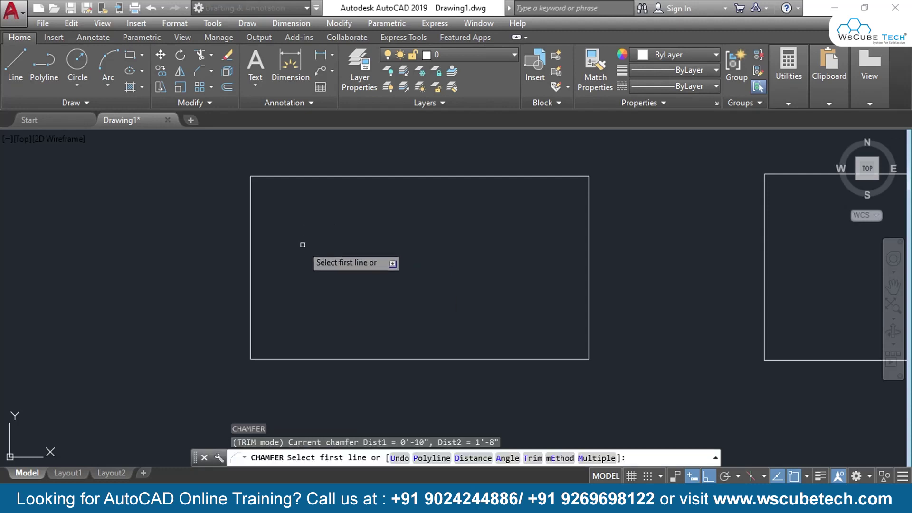
left_click(331, 176)
left_click(250, 219)
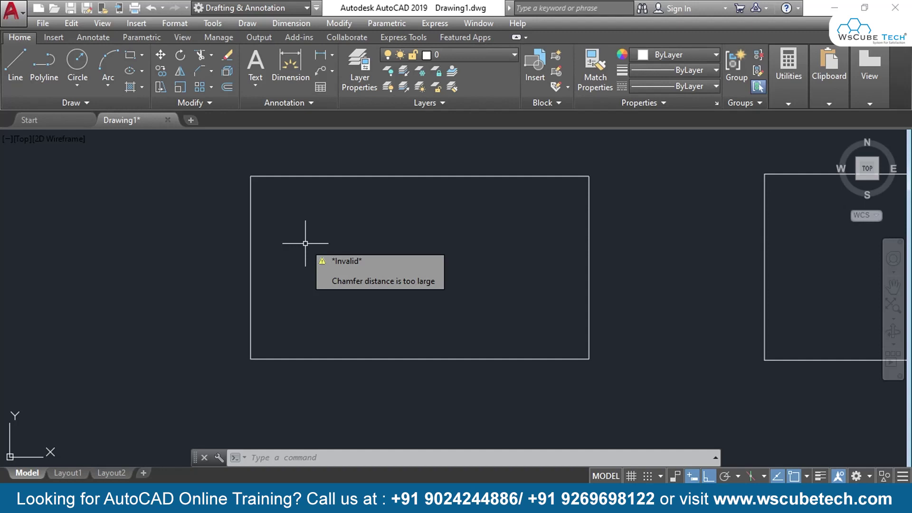
Chamfer the left rectangle's upper-left corner with a distance of 0.1 on the left edge and 0.2 on the top edge
type("cha")
key("Return")
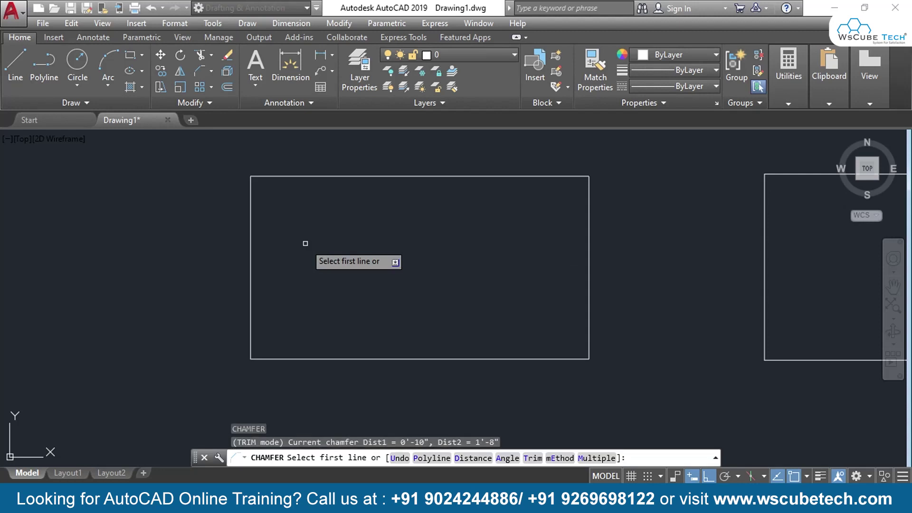
type("d")
key("Return")
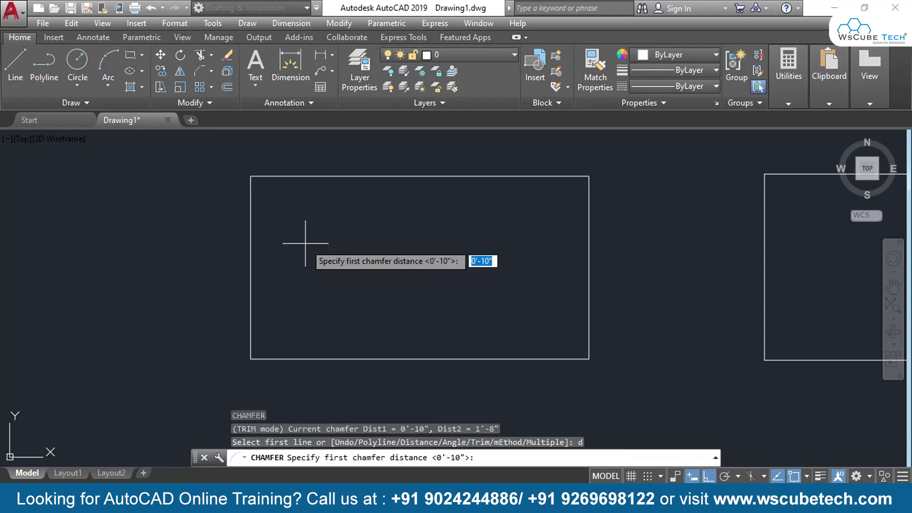
type("0.1")
key("Return")
type("0.2")
key("Return")
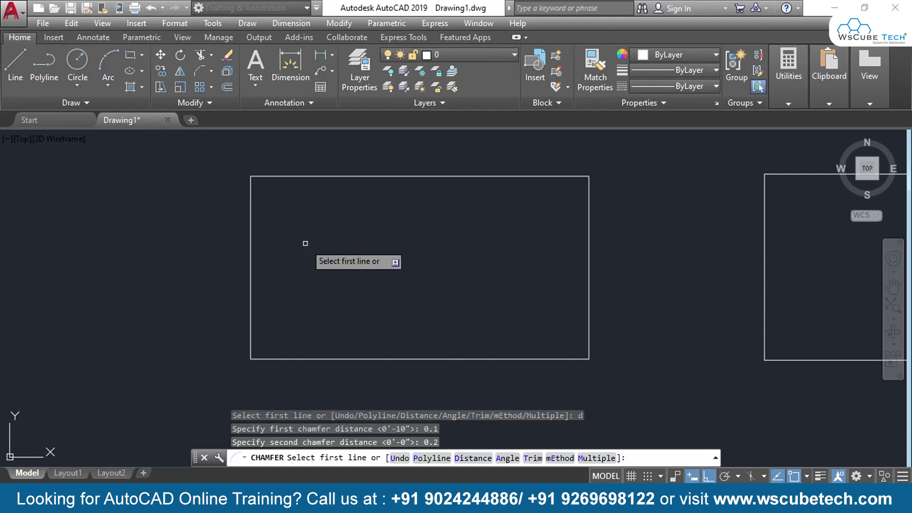
left_click(251, 215)
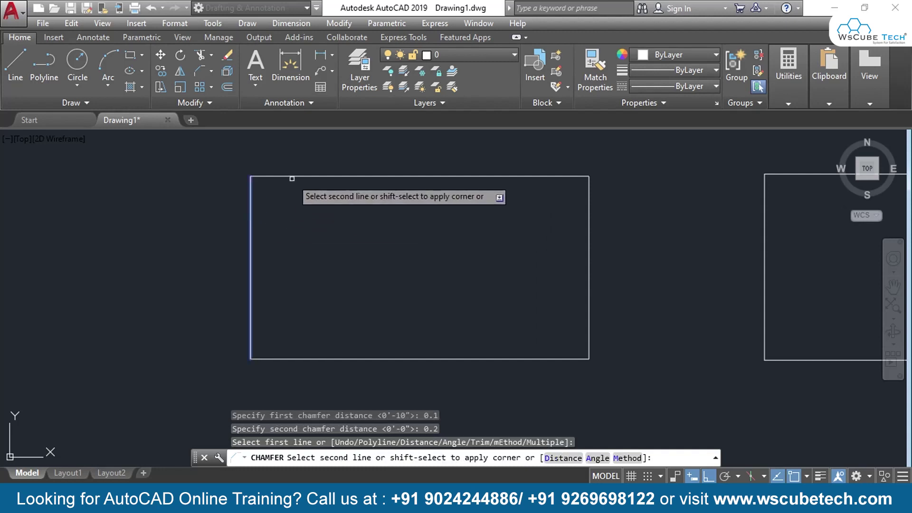
left_click(292, 177)
Examine the chamfered upper-left corner up close and in relation to the whole rectangle
scroll(254, 226, "up", 4)
middle_click_drag(245, 214, 330, 330)
scroll(293, 269, "up", 5)
middle_click_drag(339, 243, 278, 320)
scroll(304, 248, "up", 2)
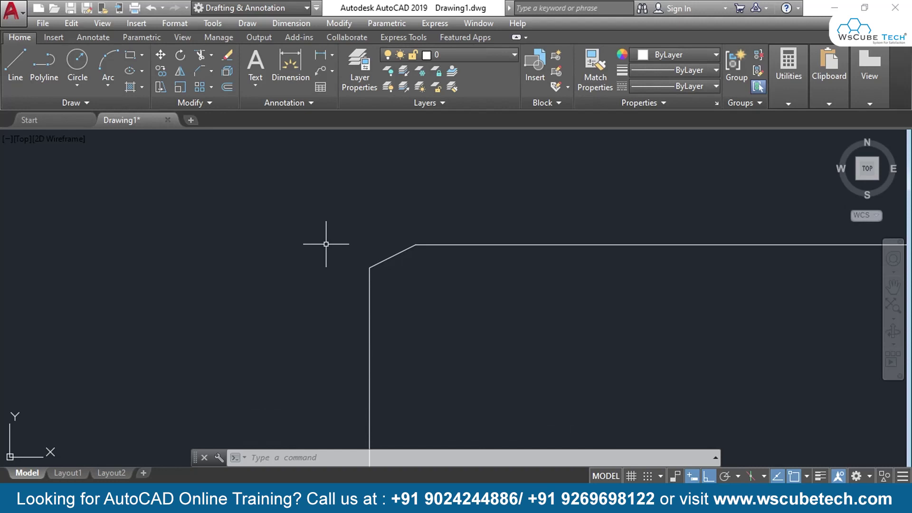
scroll(299, 252, "down", 5)
scroll(340, 271, "up", 2)
scroll(375, 294, "up", 2)
scroll(361, 271, "up", 2)
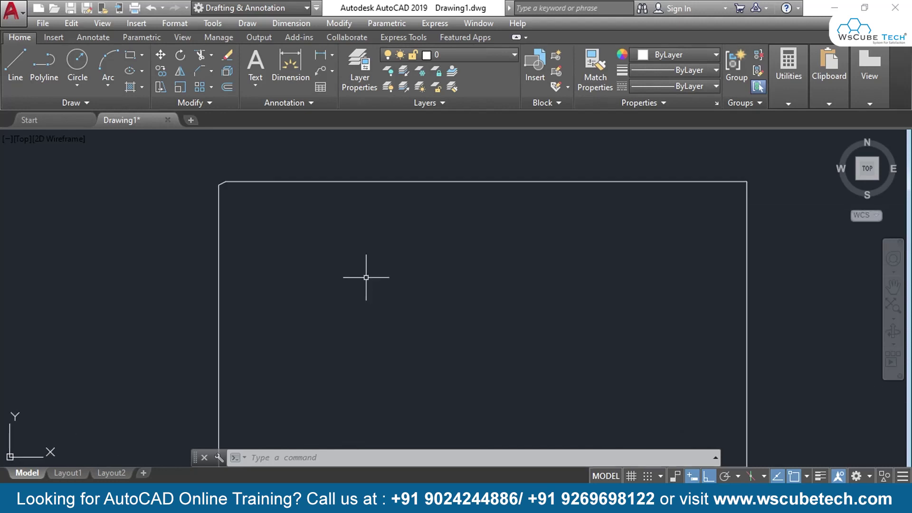
Chamfer the left rectangle's upper-left corner with a distance of 5 on the left edge and 9 on the top edge
type("cha")
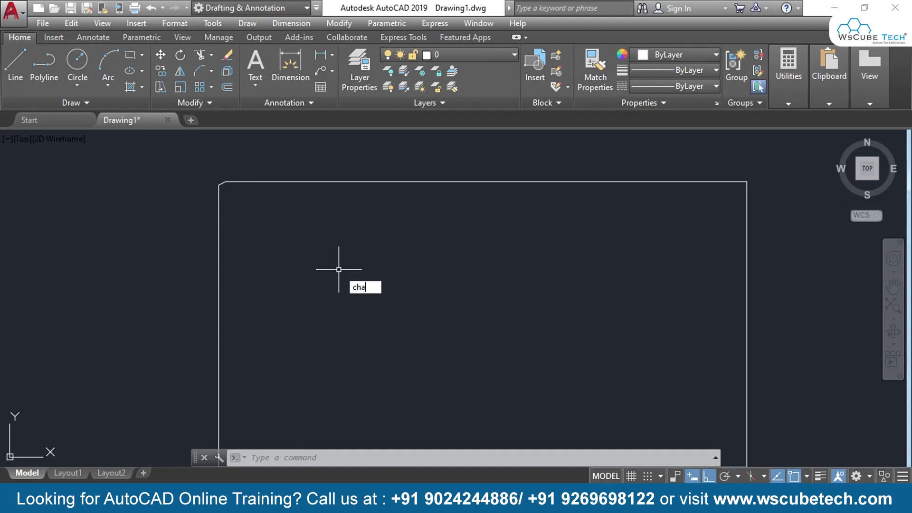
key("Return")
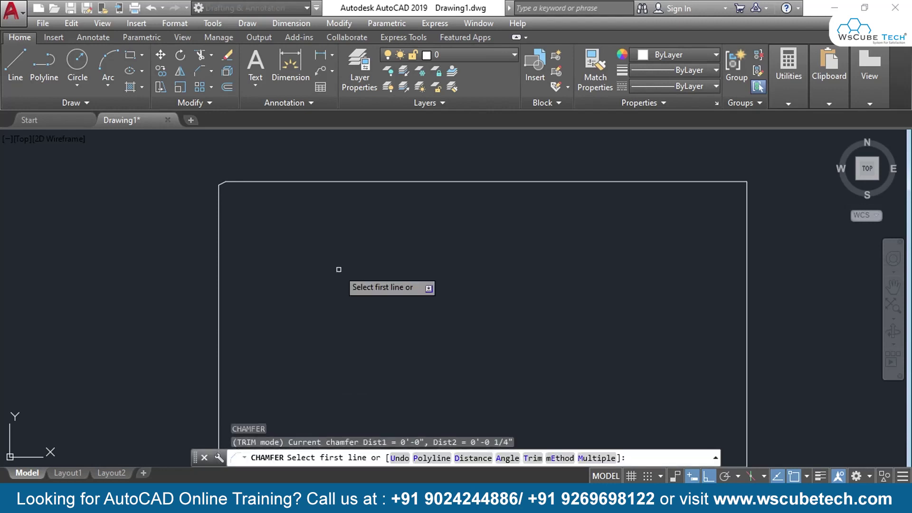
type("d")
key("Return")
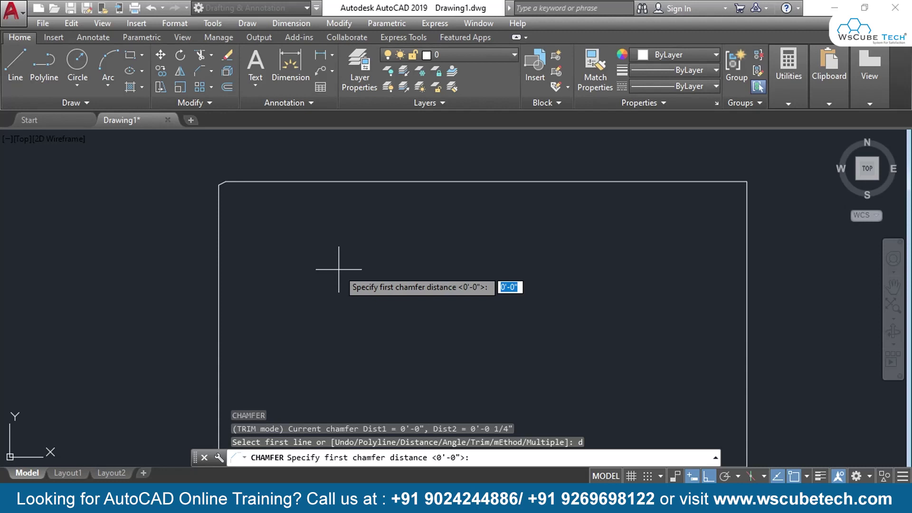
type("5")
key("Return")
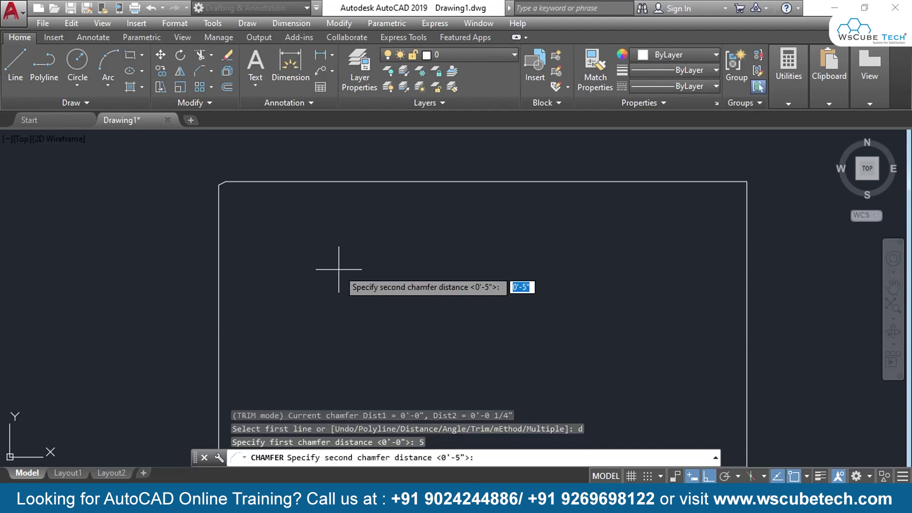
type("9")
key("Return")
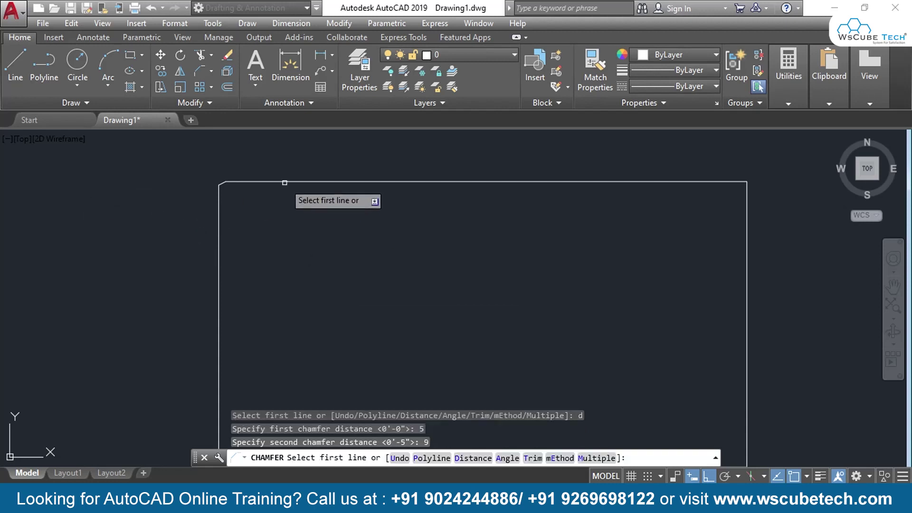
left_click(221, 226)
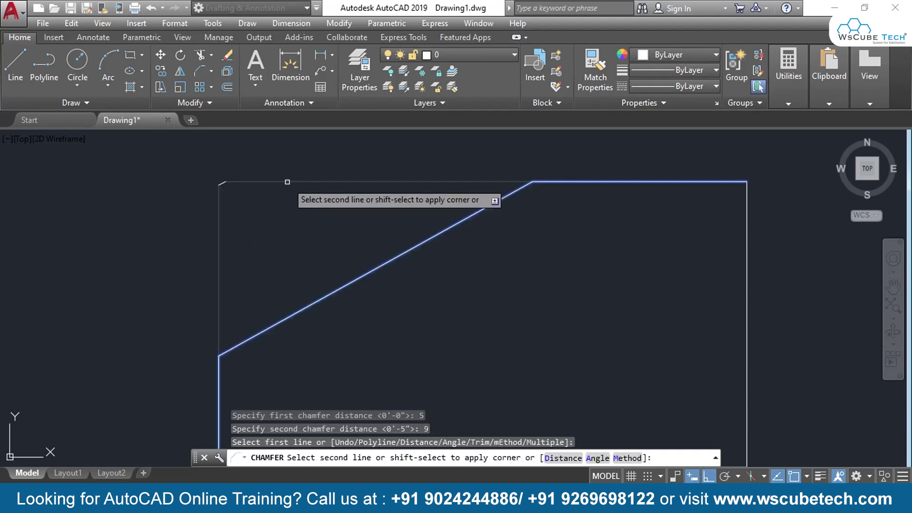
left_click(287, 182)
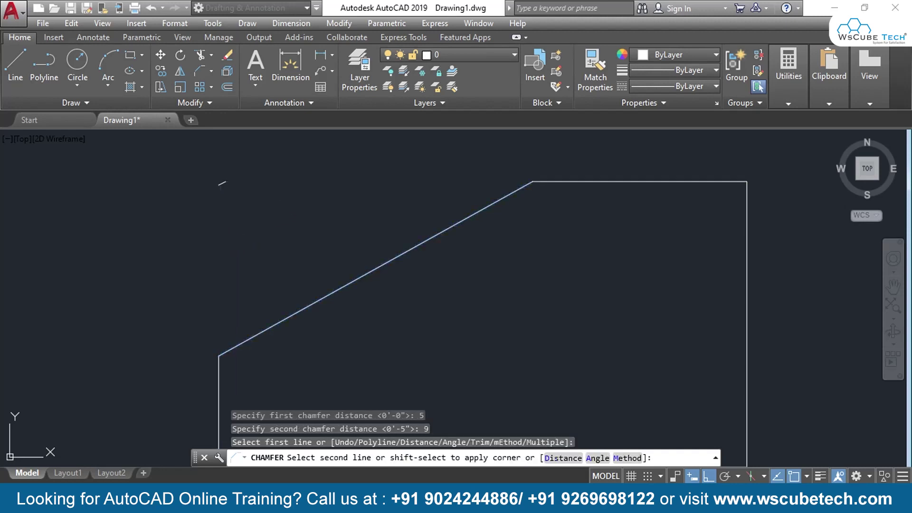
Delete the short leftover segment of the old chamfer outside the left shape's upper-left corner
left_click(220, 183)
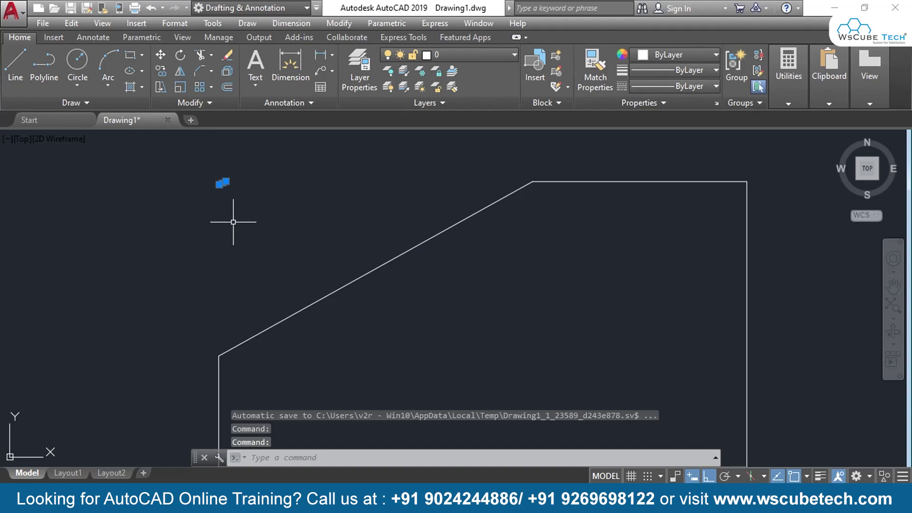
key("Delete")
scroll(240, 214, "down", 4)
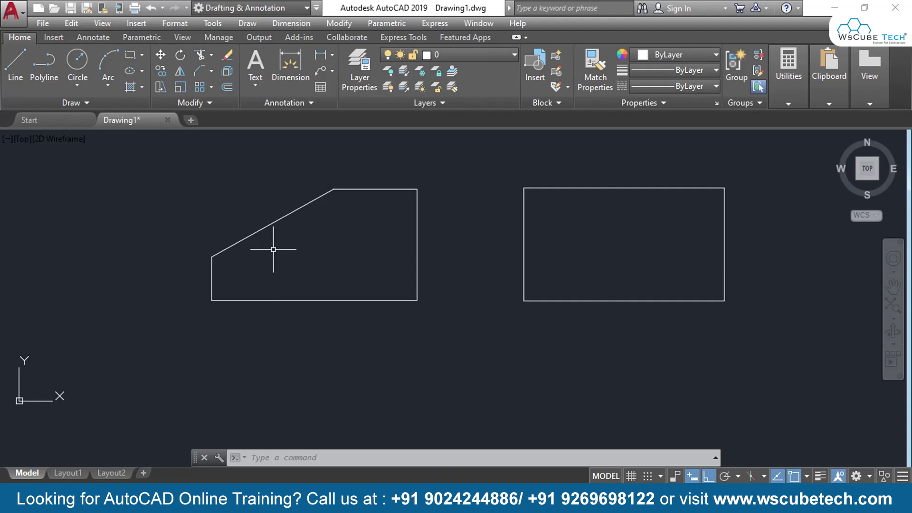
Draw a horizontal line leftward from the chamfer's upper end and a vertical line upward from its lower end so that they cross
left_click(17, 67)
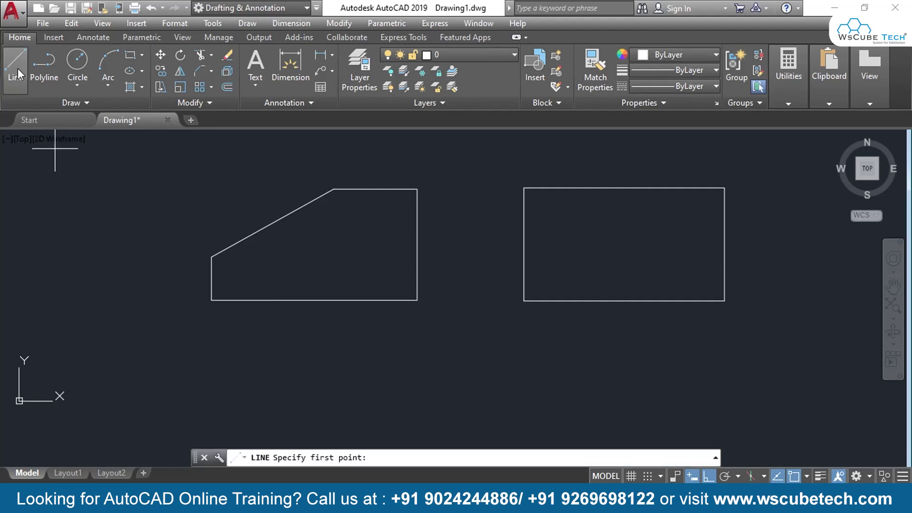
left_click(334, 188)
left_click(138, 189)
key("Return")
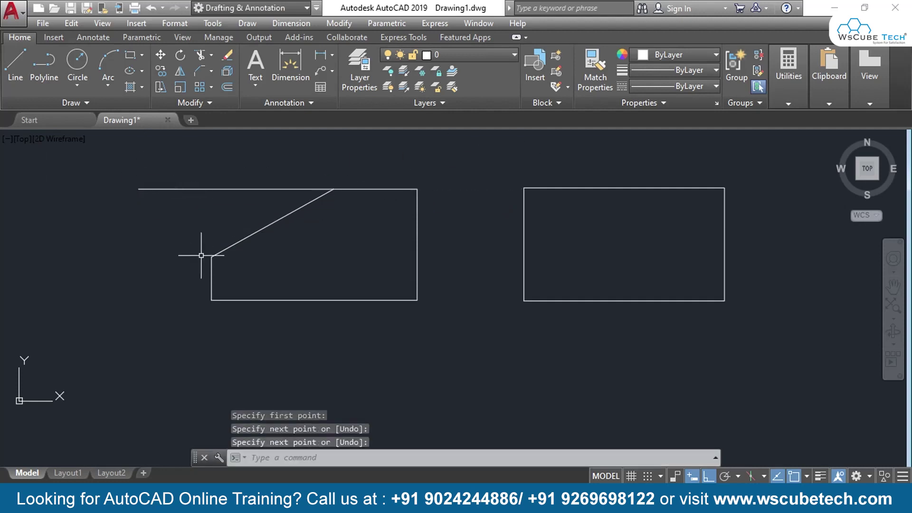
key("Return")
left_click(211, 258)
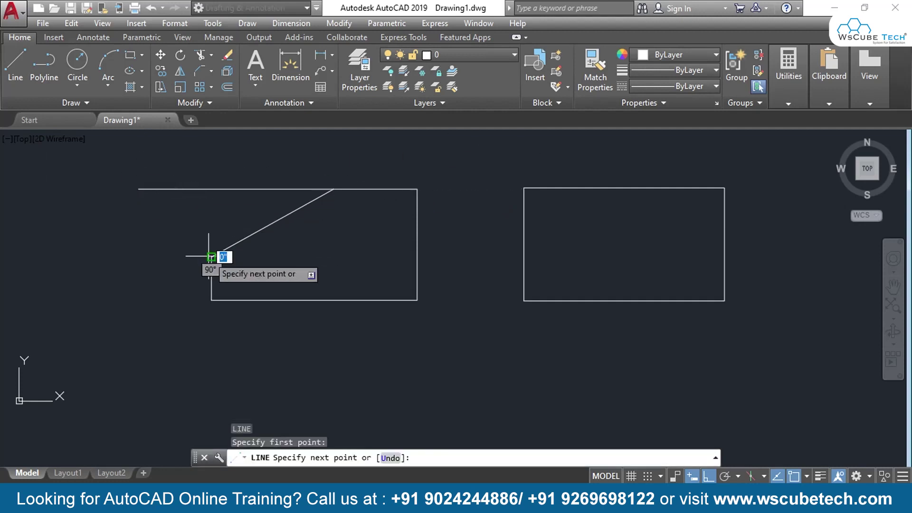
left_click(211, 171)
key("Return")
Add a linear dimension above the shape from the crossing of the two lines to the chamfer's upper end
scroll(194, 148, "up", 2)
scroll(210, 149, "up", 4)
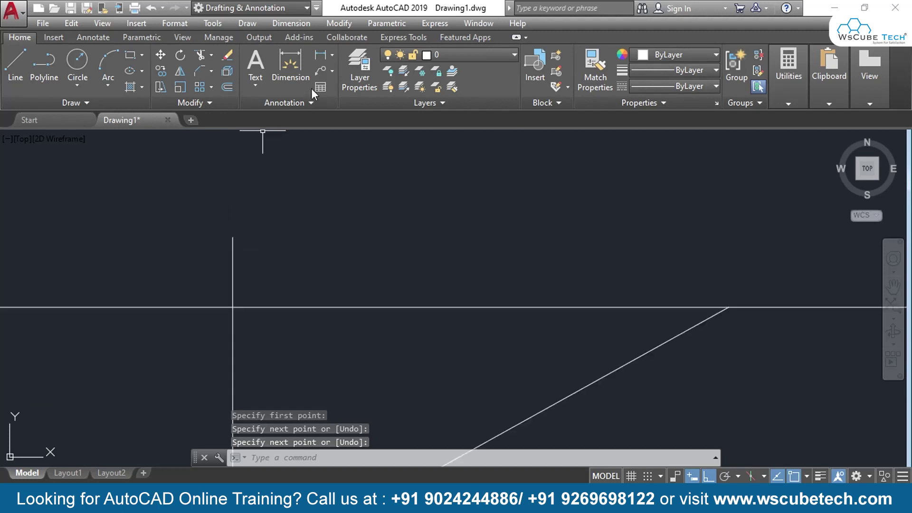
left_click(323, 54)
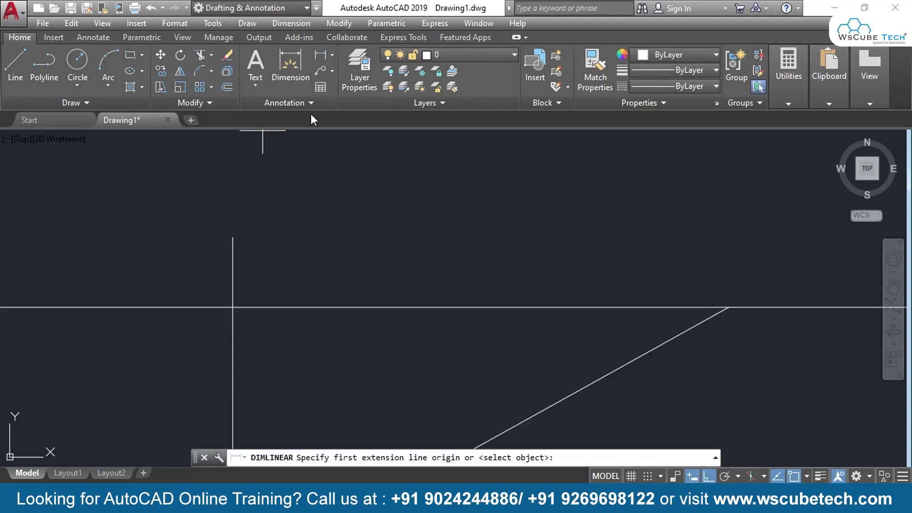
left_click(226, 307)
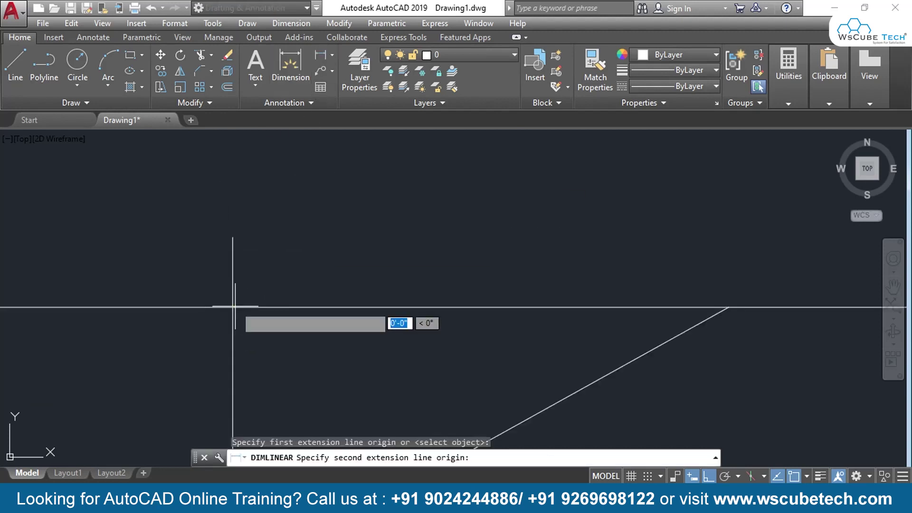
left_click(730, 307)
left_click(666, 236)
Add a vertical linear dimension left of the shape from the lines' crossing to the chamfer's lower end
scroll(468, 281, "down", 2)
middle_click_drag(447, 397, 450, 331)
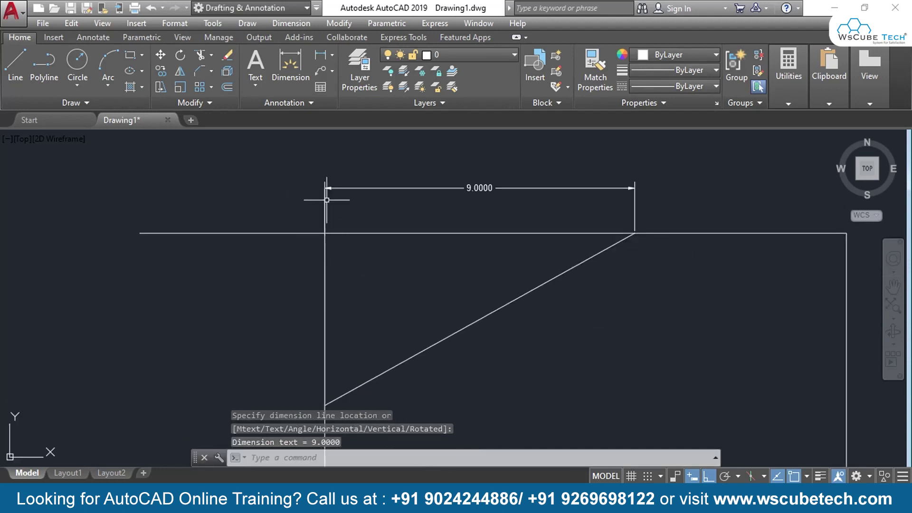
left_click(320, 55)
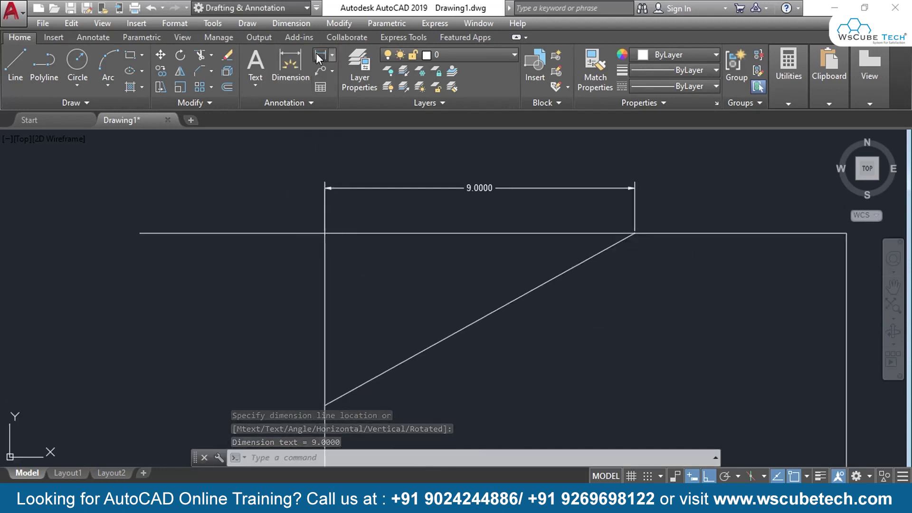
left_click(325, 233)
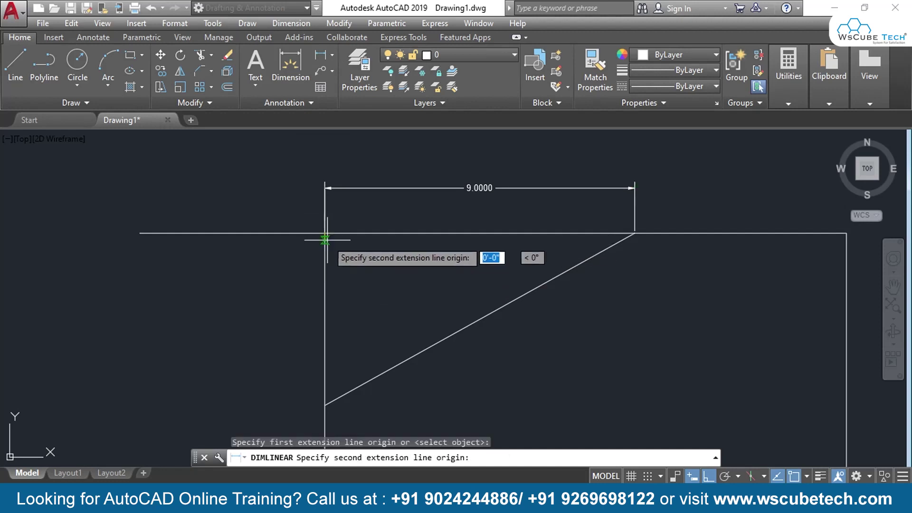
left_click(326, 405)
left_click(240, 375)
scroll(183, 351, "up", 3)
scroll(217, 342, "down", 3)
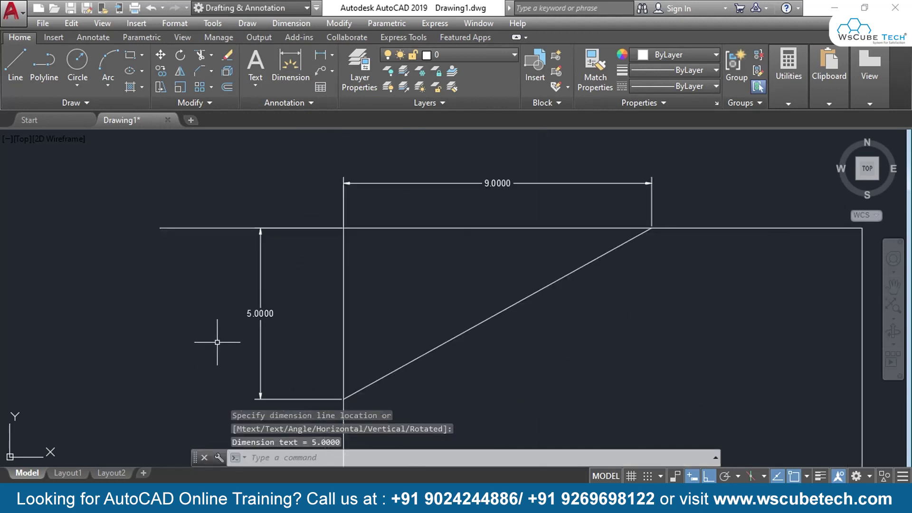
scroll(316, 328, "down", 3)
scroll(395, 342, "up", 2)
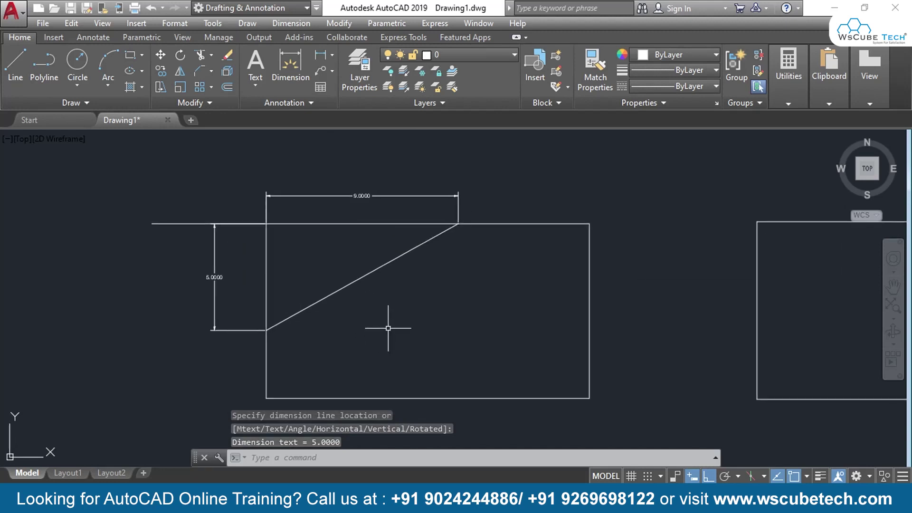
scroll(389, 328, "up", 2)
scroll(388, 328, "down", 2)
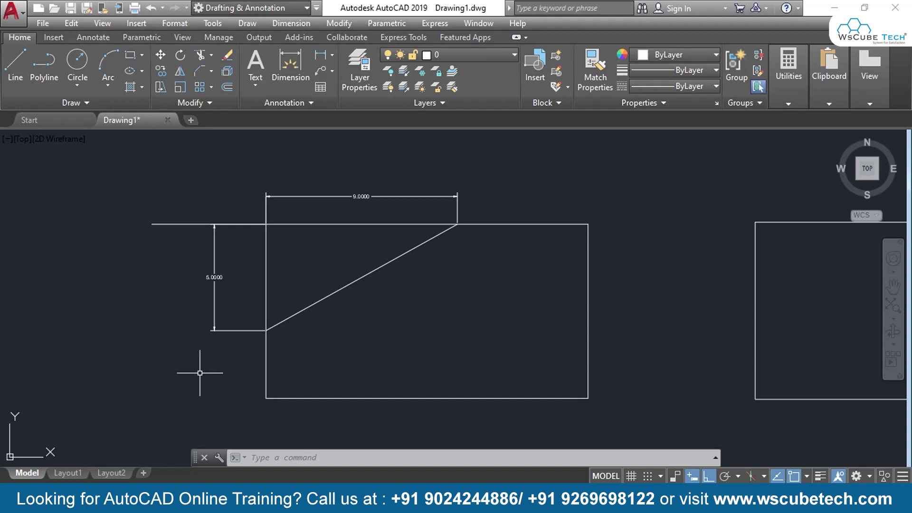
Chamfer the left shape's upper-right corner with a distance of 2 on the top edge and 3 on the right edge
type("cha")
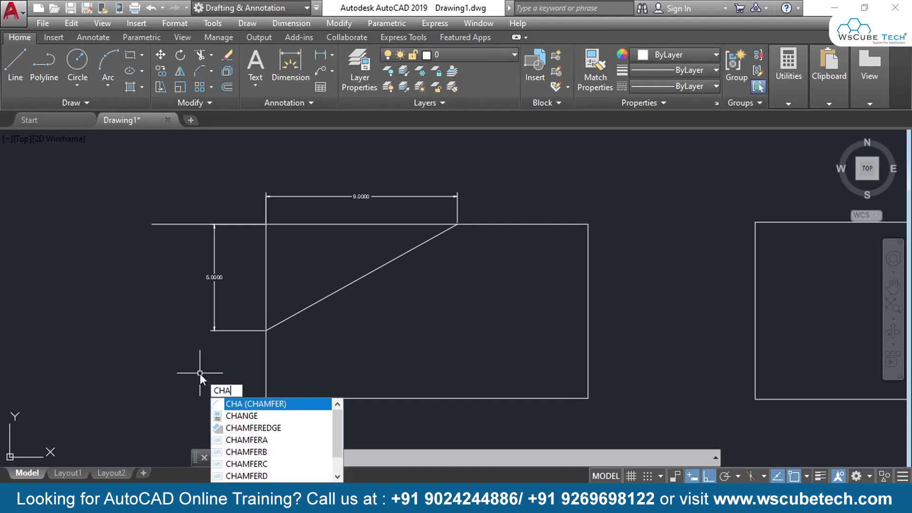
key("Return")
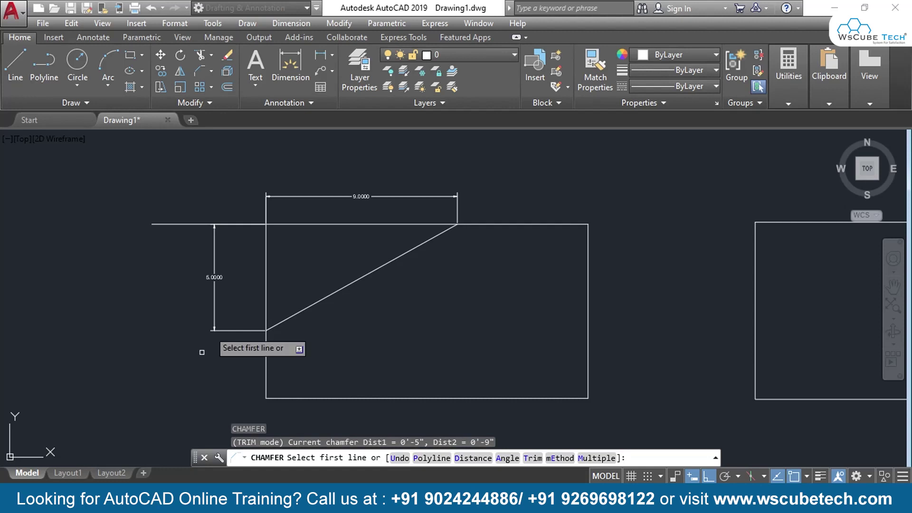
type("D")
key("Return")
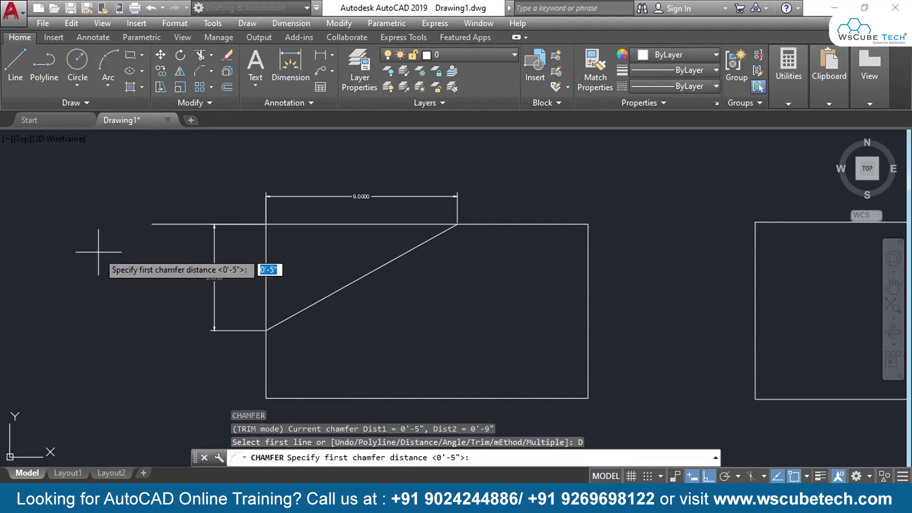
type("2")
key("Return")
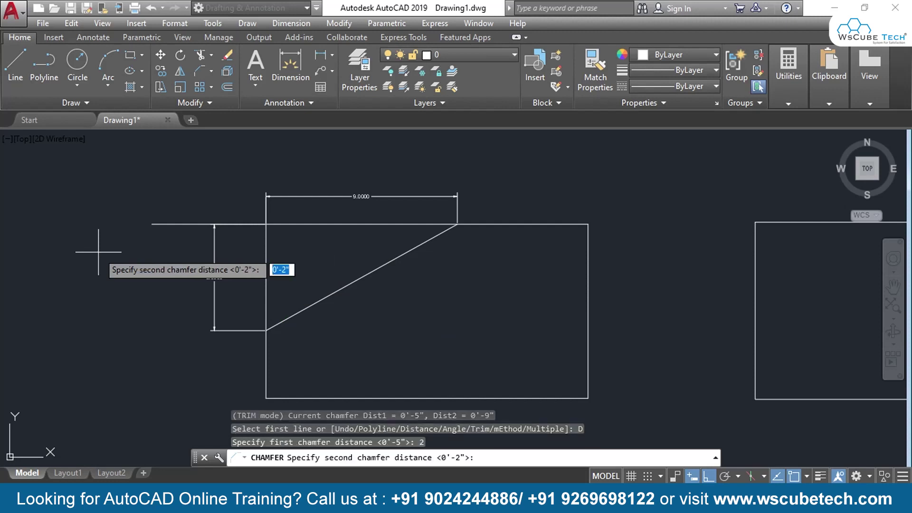
type("3")
key("Return")
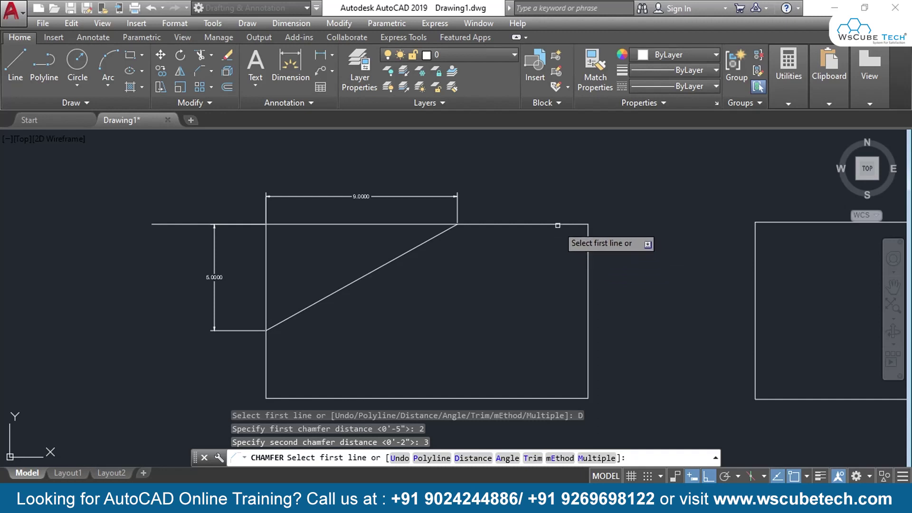
left_click(578, 225)
left_click(589, 269)
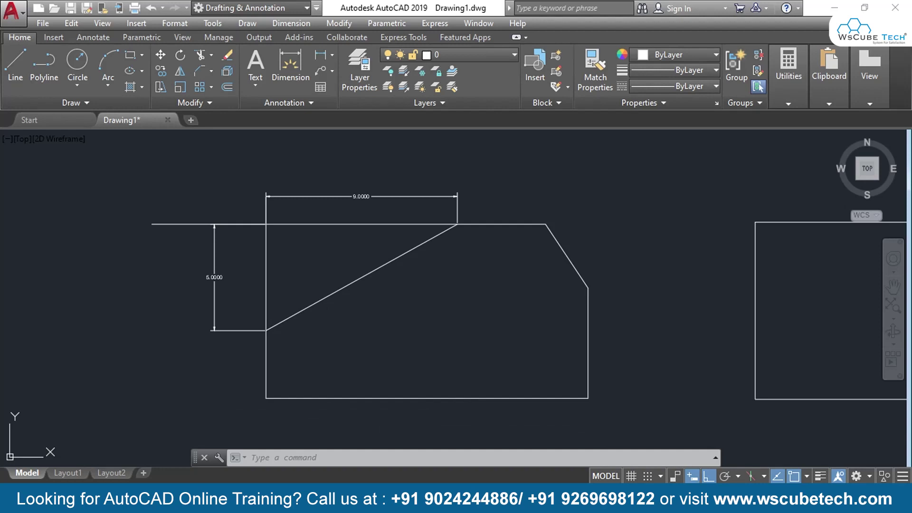
Undo the dimensions, construction lines and all chamfers, including the earlier small one, back to the plain left rectangle
key("ctrl+z")
key("ctrl+z")
key("ctrl+z")
key("ctrl+z")
key("ctrl+z")
key("ctrl+z")
key("ctrl+z")
key("ctrl+z")
key("ctrl+z")
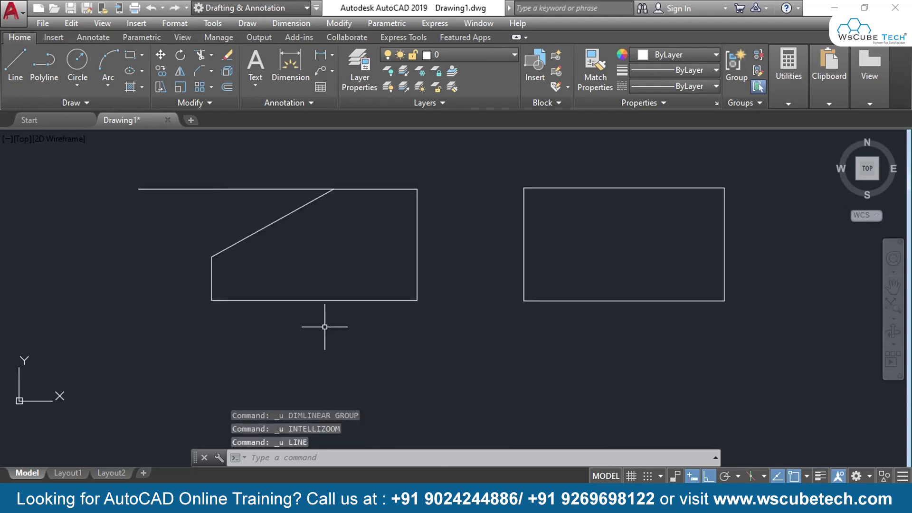
key("ctrl+z")
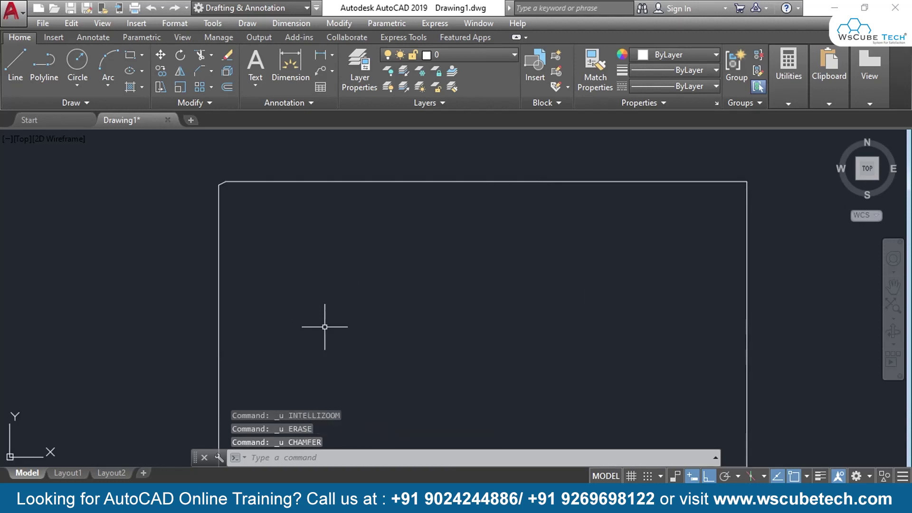
key("ctrl+z")
key("ctrl+z")
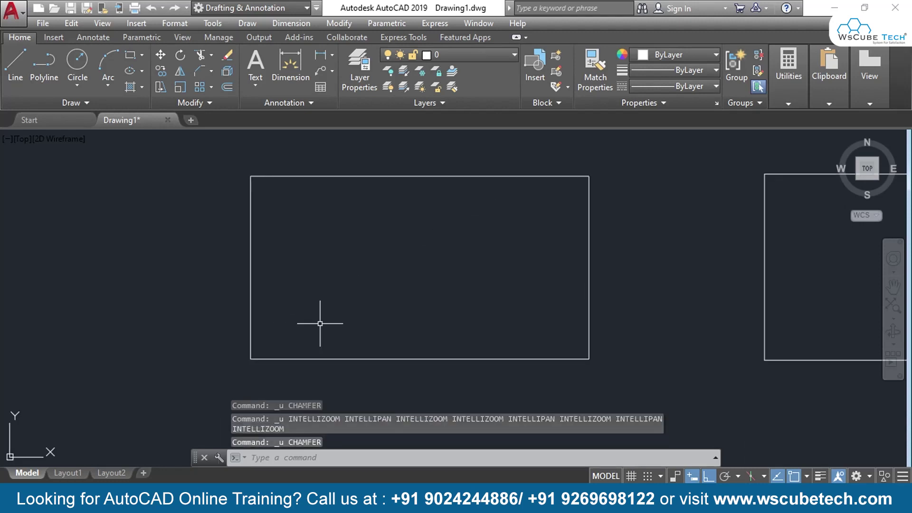
Copy the left rectangle twice to its left, forming an evenly spaced row level with the original
scroll(384, 267, "down", 4)
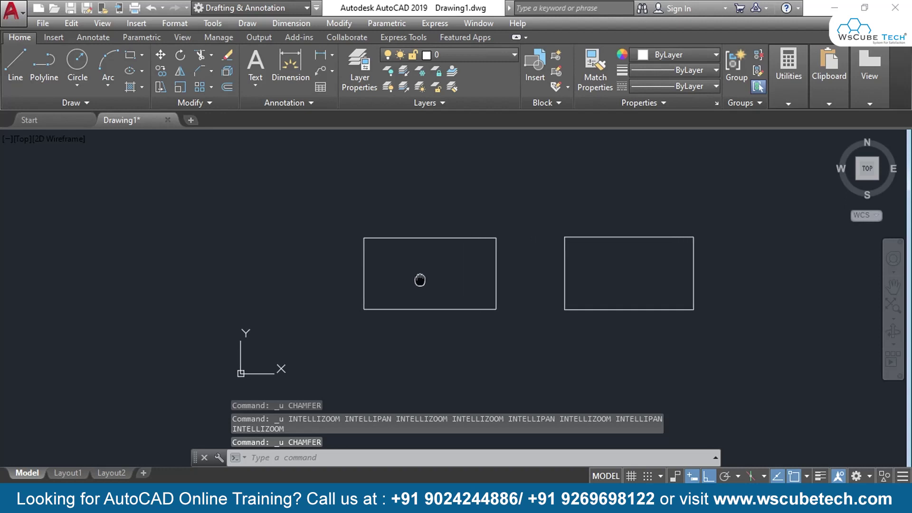
type("co")
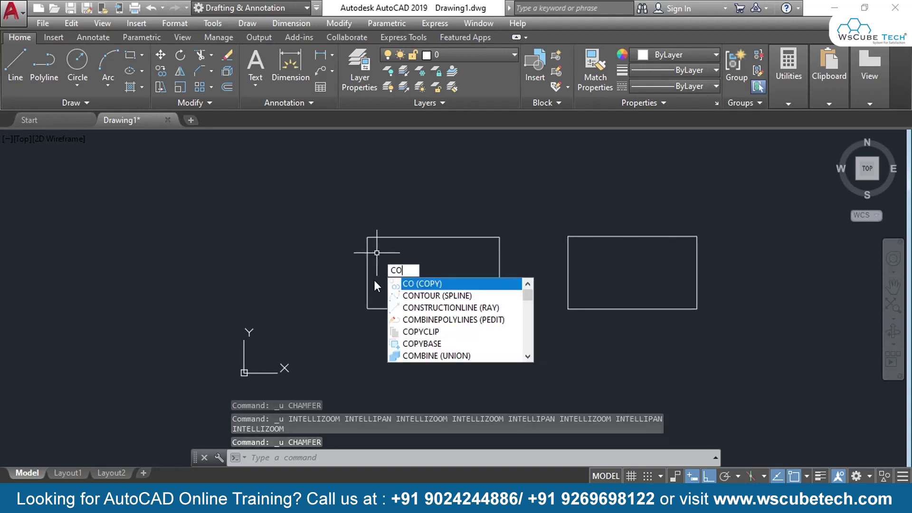
key("Return")
left_click(518, 204)
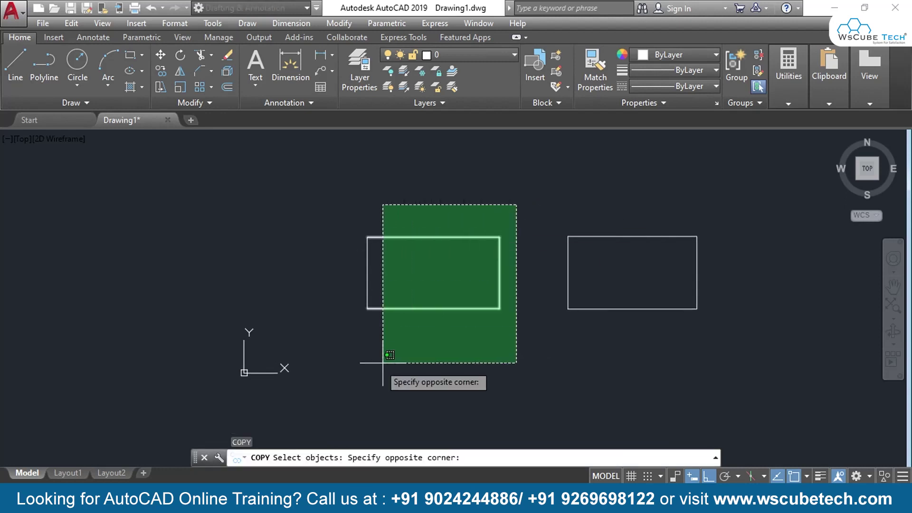
left_click(293, 354)
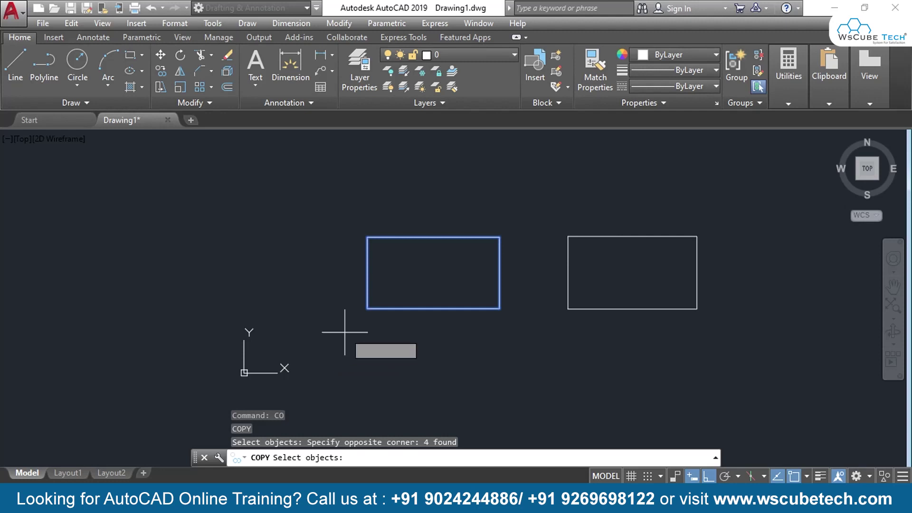
key("Return")
left_click(367, 309)
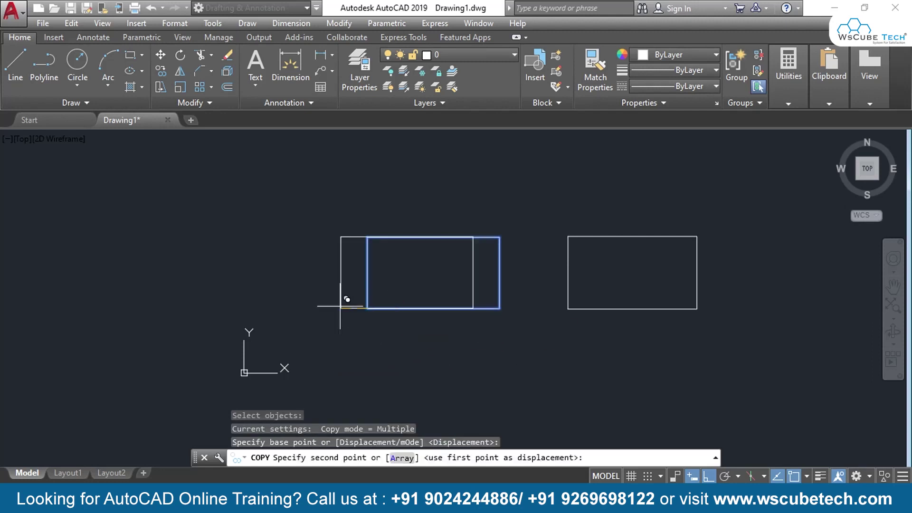
left_click(209, 308)
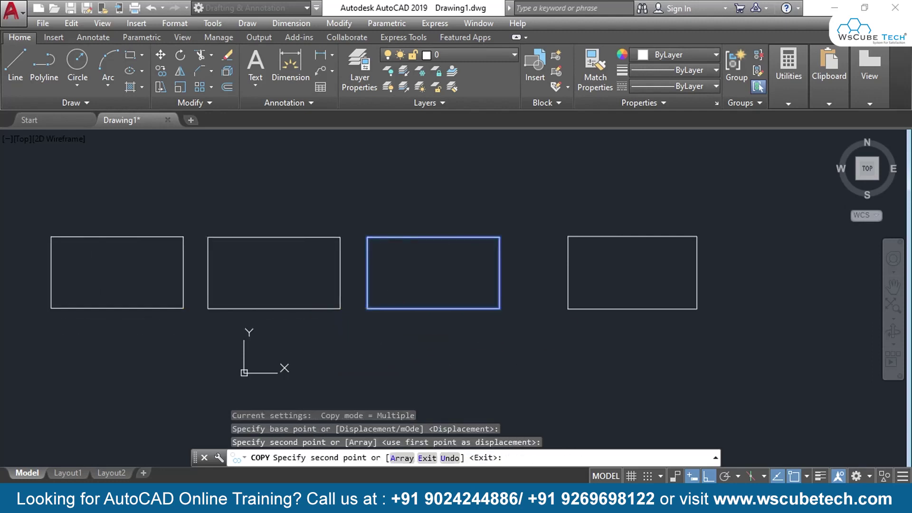
left_click(50, 309)
key("Return")
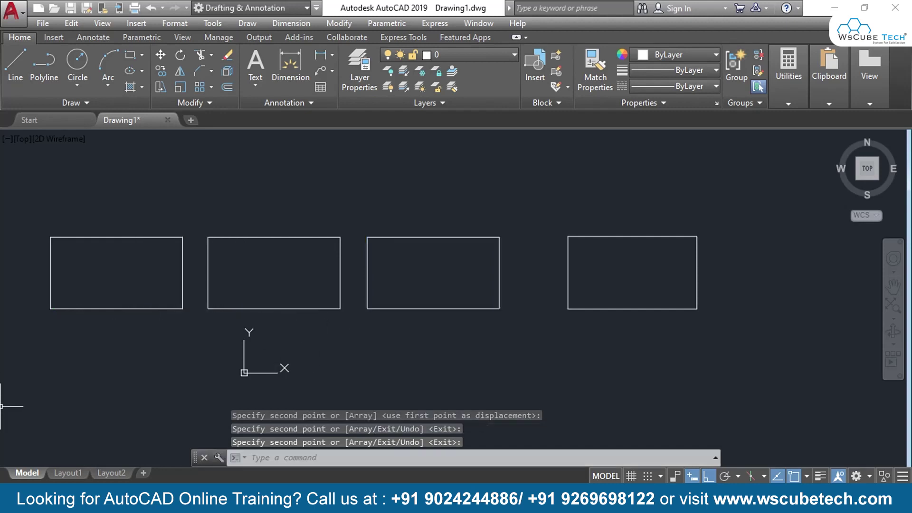
Try to chamfer all corners of the rightmost rectangle with Chamfer's Polyline option and the current distances
type("ch")
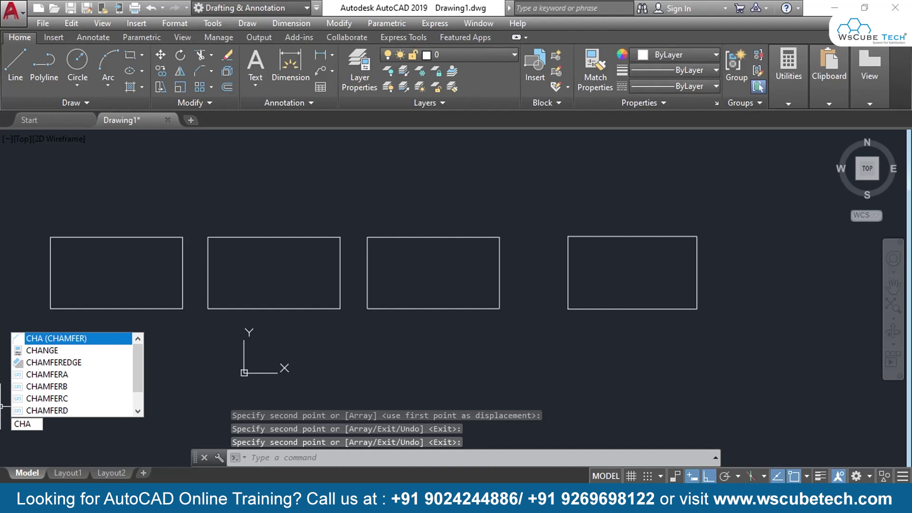
key("Return")
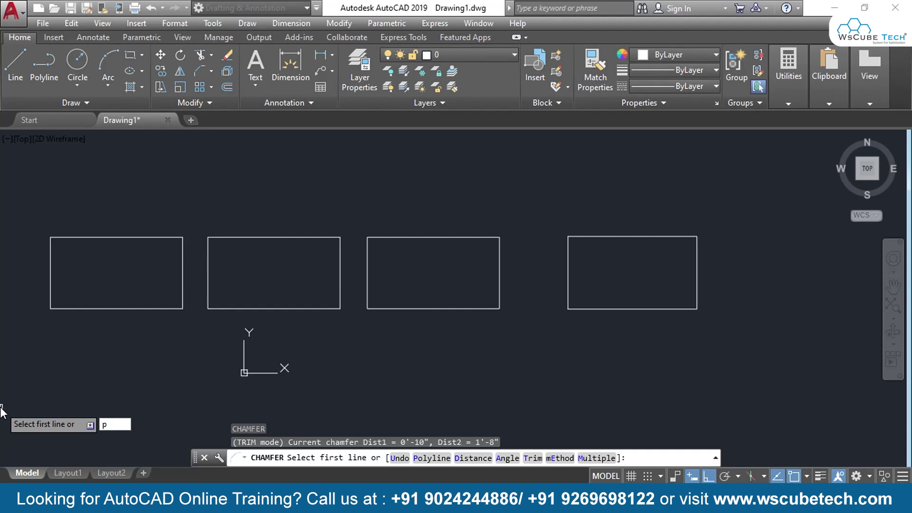
key("Return")
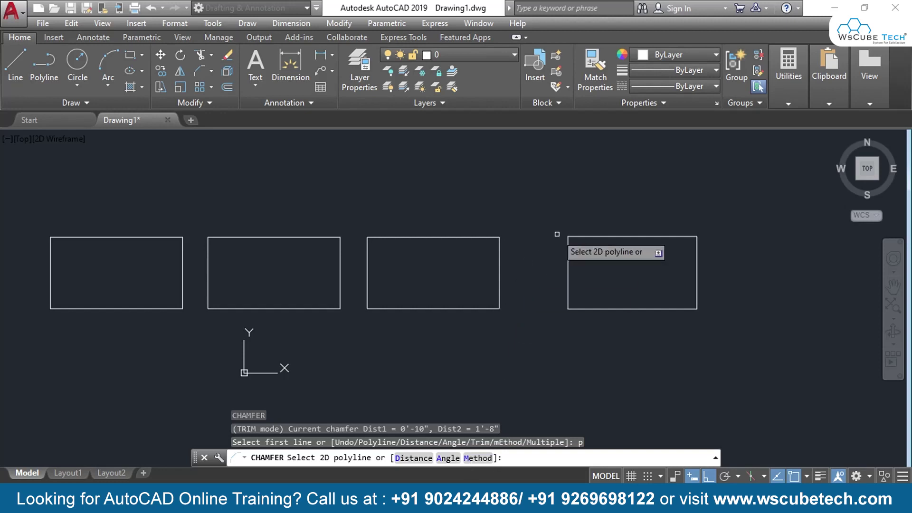
left_click(581, 236)
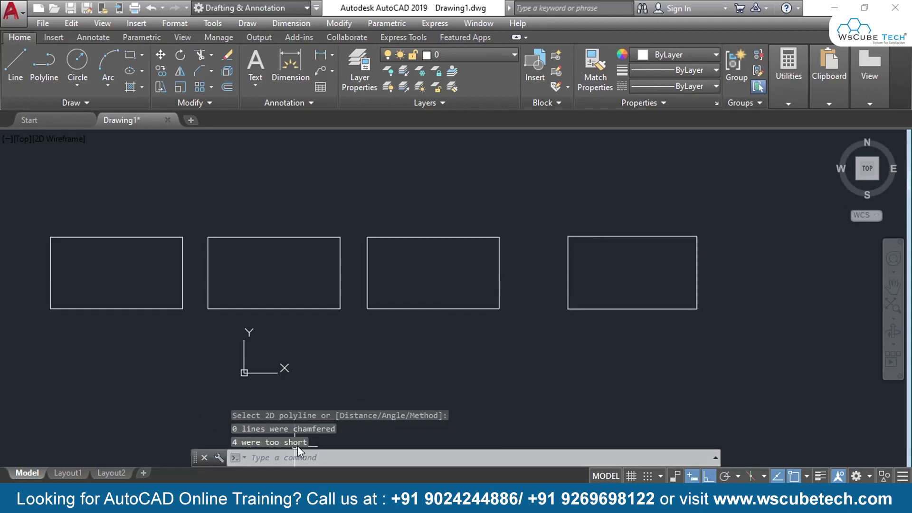
Delete the rightmost rectangle in the row
left_click(715, 219)
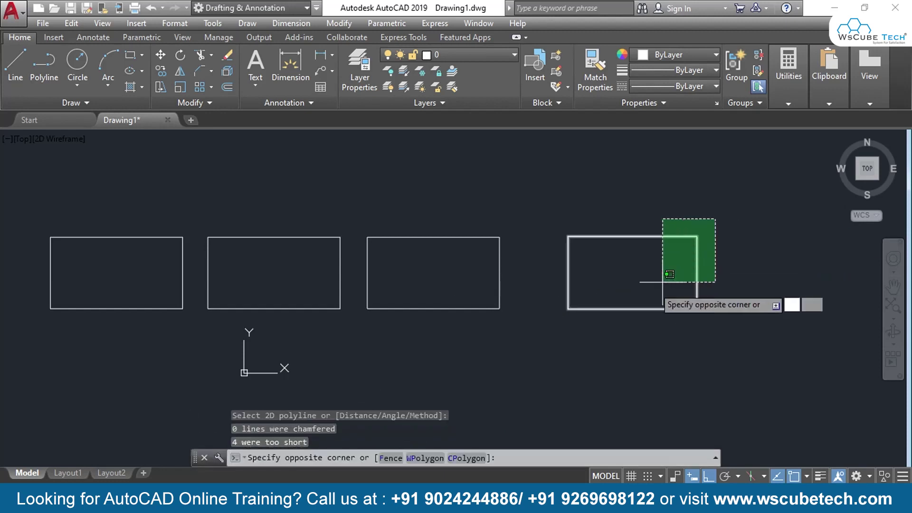
left_click(552, 327)
key("Return")
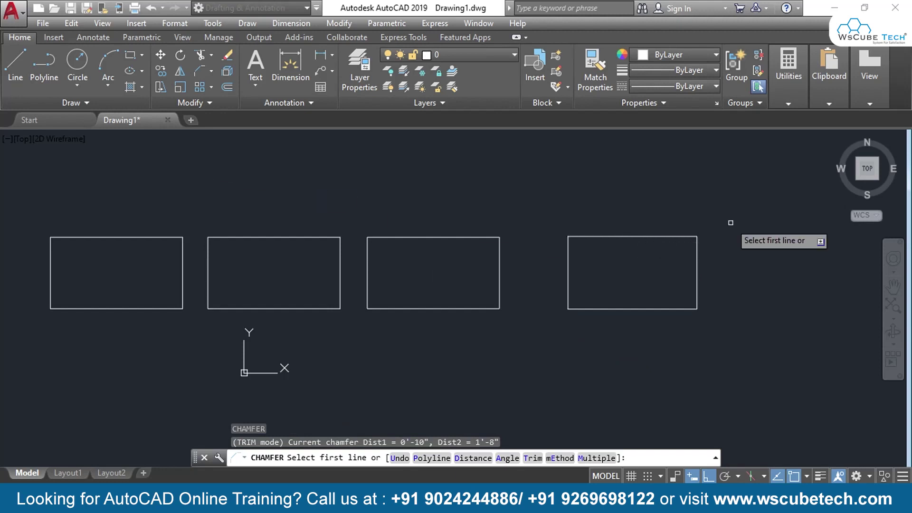
left_click(714, 217)
key("Escape")
left_click(715, 218)
left_click(547, 323)
key("Delete")
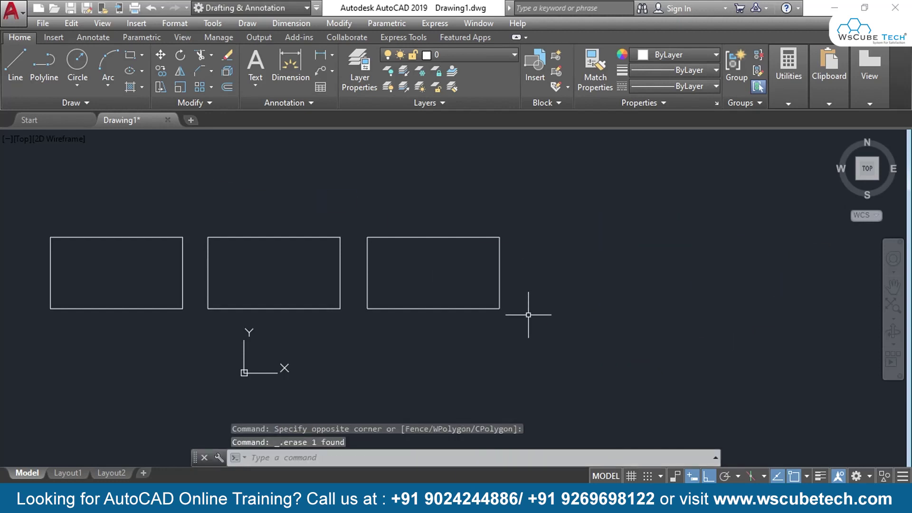
Draw a much larger rectangle to the right of the three small ones
left_click(142, 53)
left_click(606, 210)
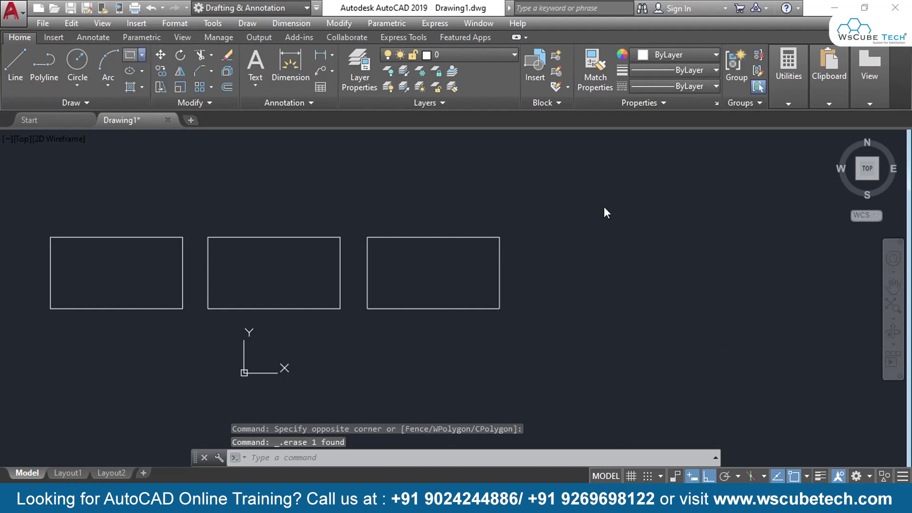
left_click(138, 57)
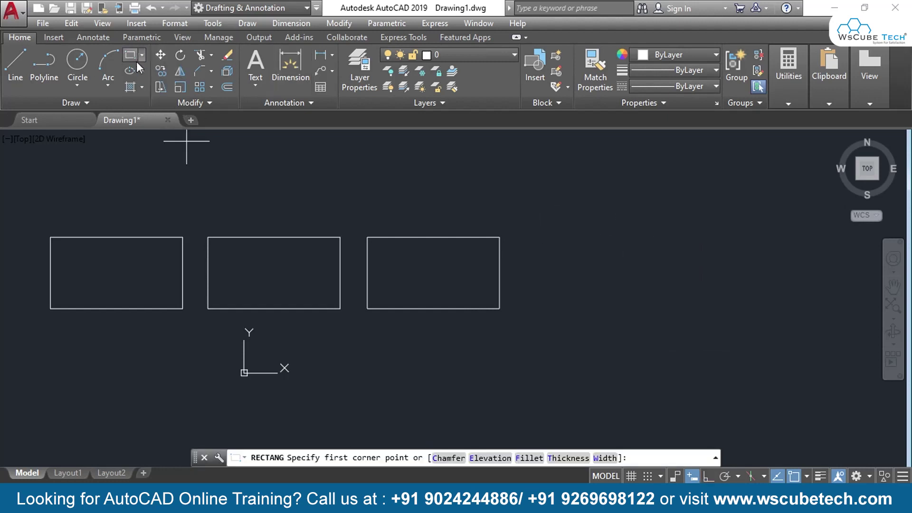
left_click(606, 213)
middle_click_drag(850, 380, 566, 224)
left_click(752, 344)
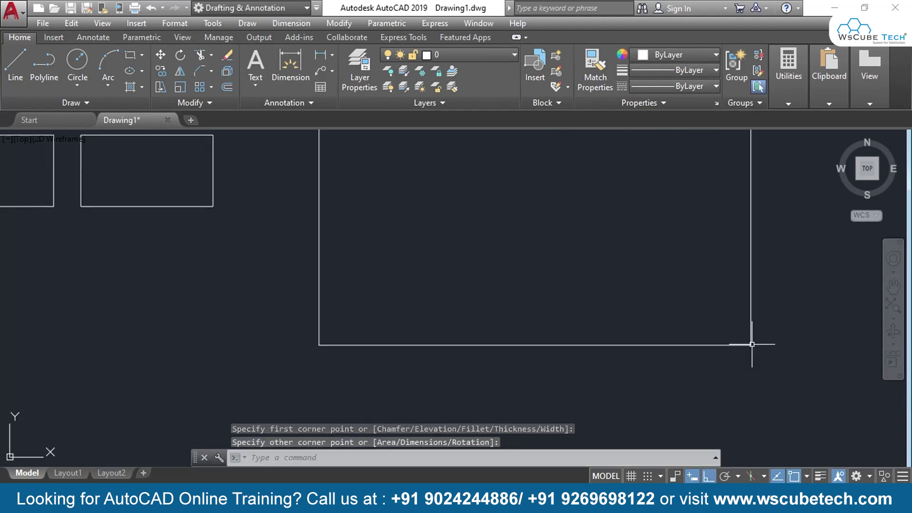
middle_click(550, 253)
middle_click(550, 253)
scroll(568, 319, "up", 2)
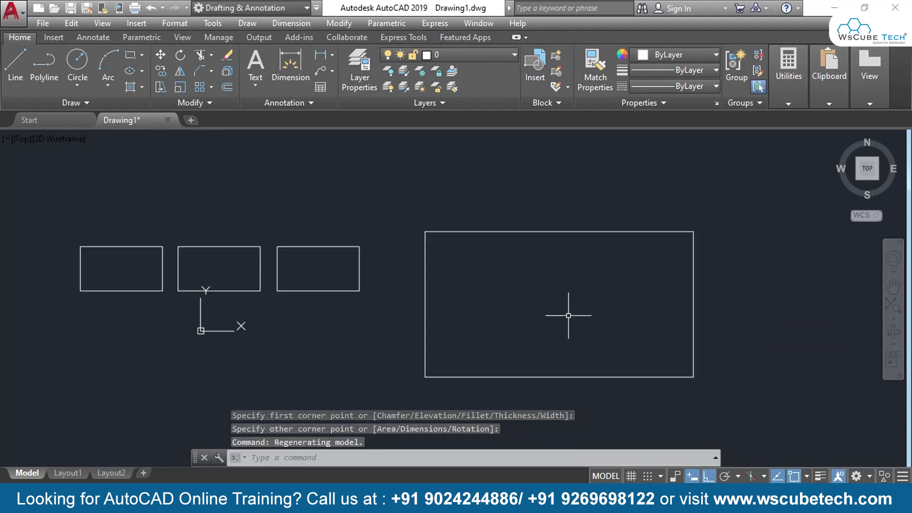
Chamfer the large rectangle with the Polyline option at the current distances, and undo that chamfer
type("cha")
key("Return")
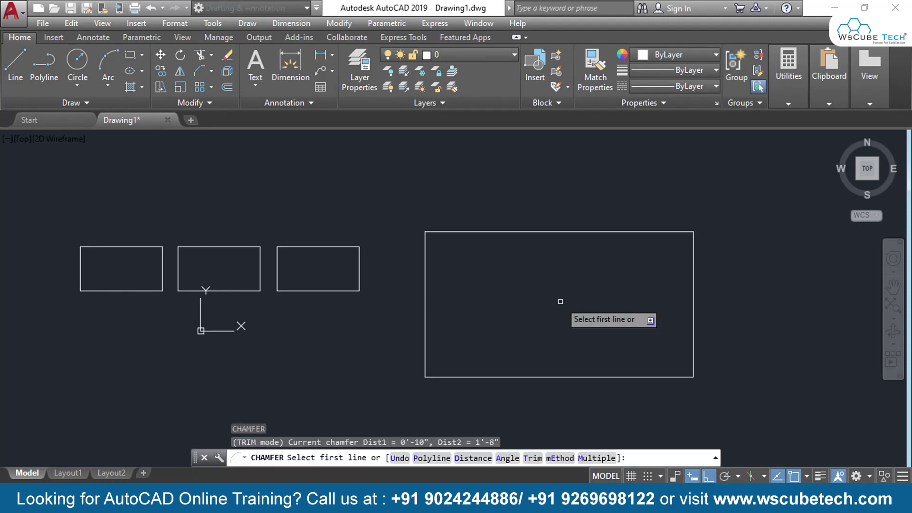
type("p")
key("Return")
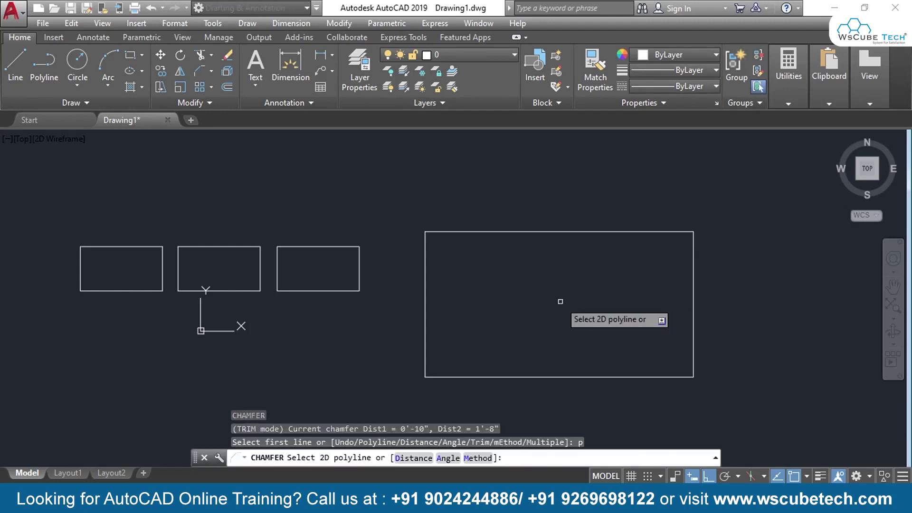
left_click(425, 244)
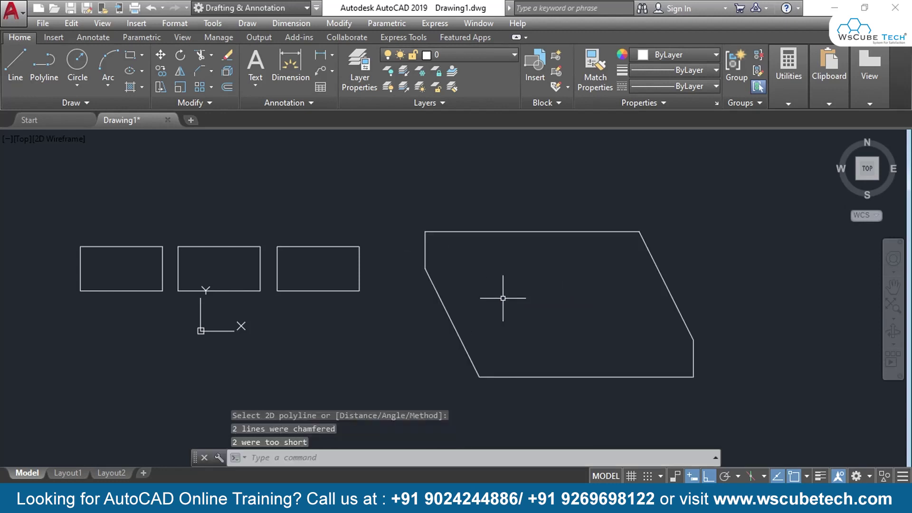
key("ctrl+z")
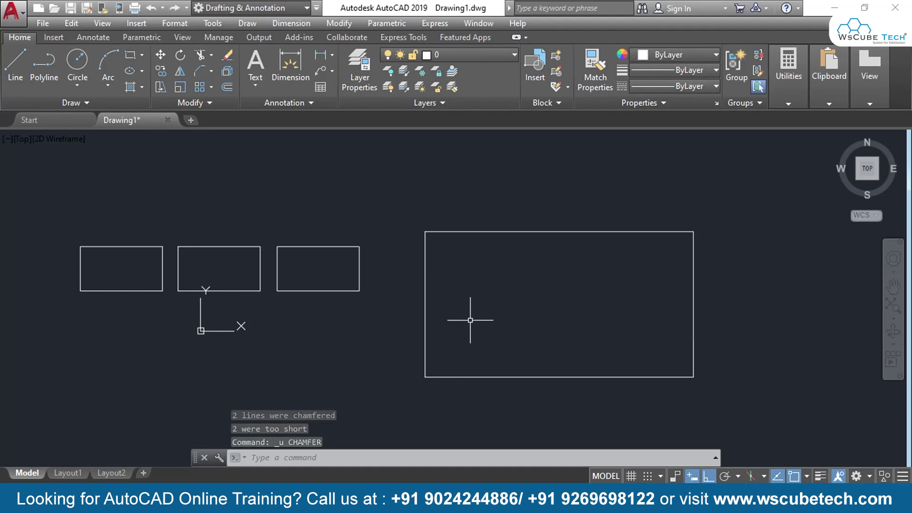
Chamfer all corners of the large rectangle with the Polyline option, setting both distances to 2
type("cha")
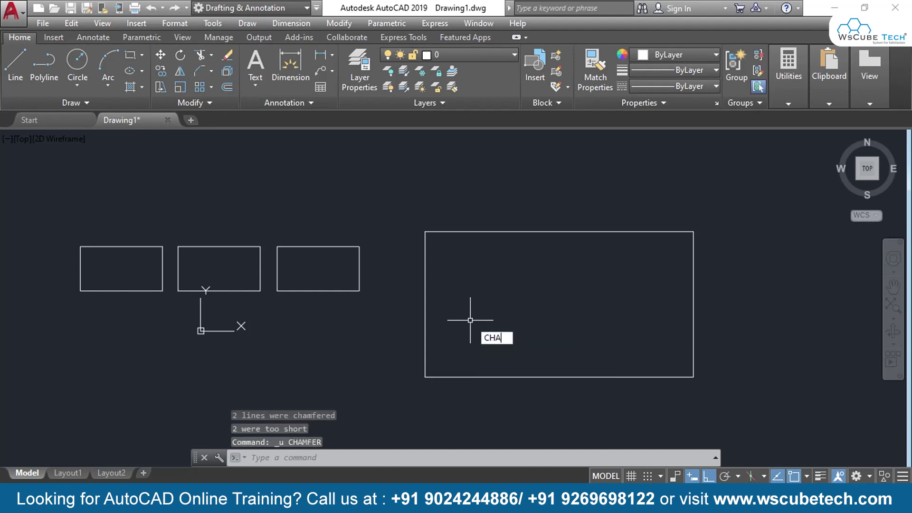
key("Return")
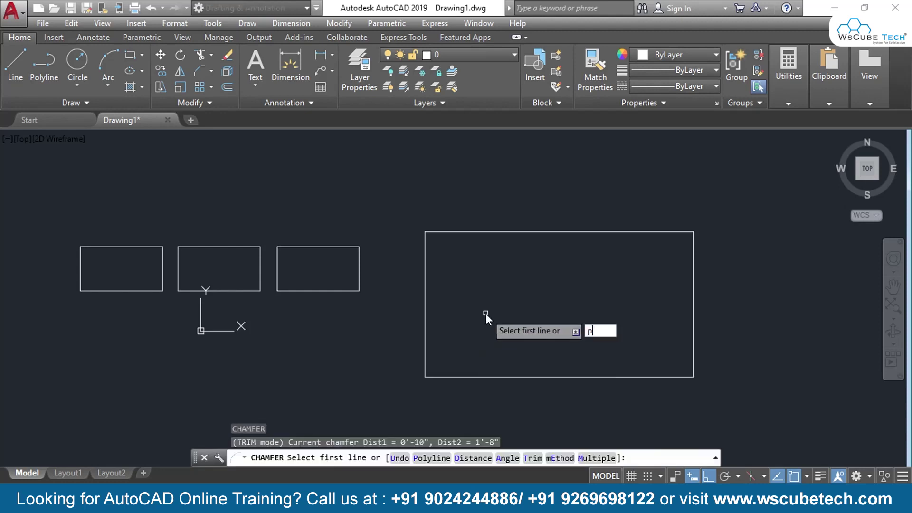
type("p")
key("Return")
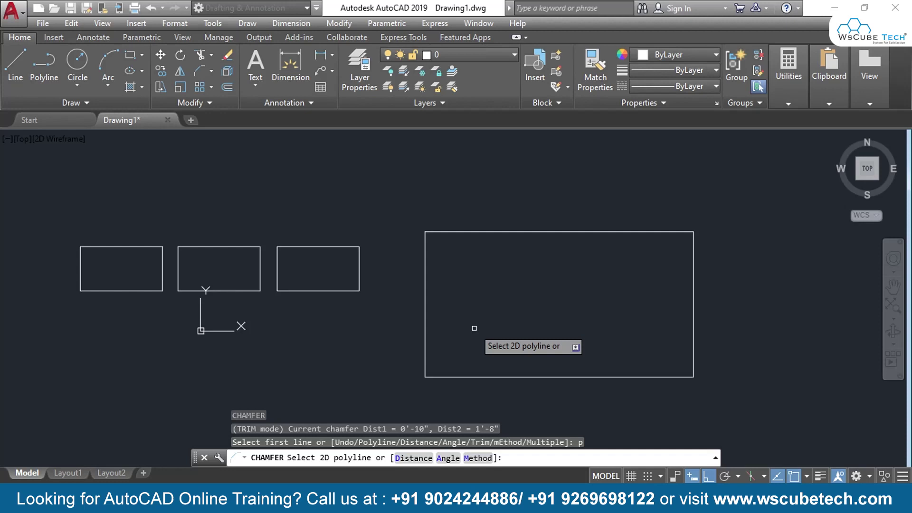
type("d")
key("Return")
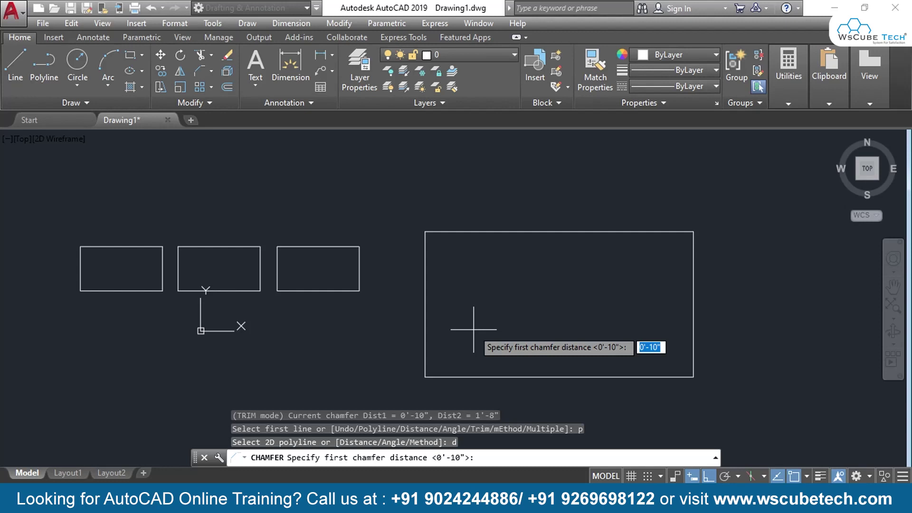
type("2")
key("Return")
type("2")
key("Return")
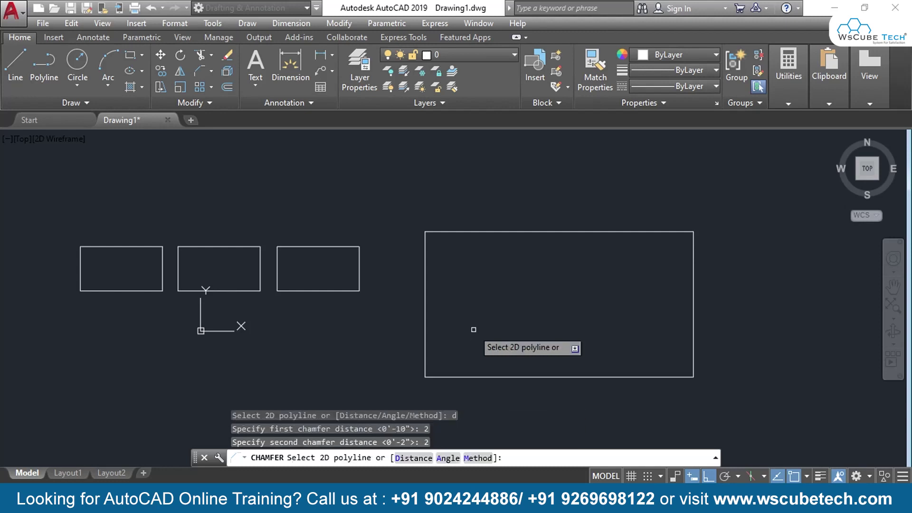
left_click(420, 273)
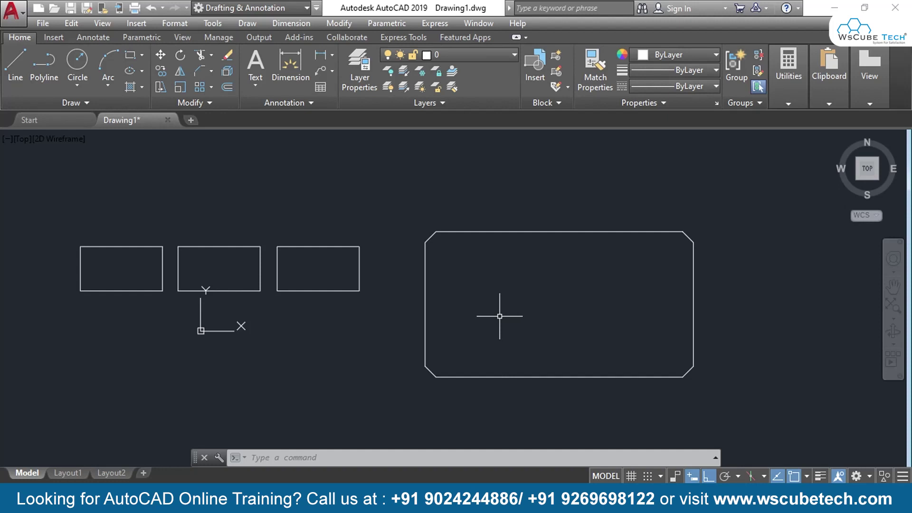
Try to apply Chamfer's Polyline option to the small rectangle nearest the large one, and leave the command
type("cha")
key("Return")
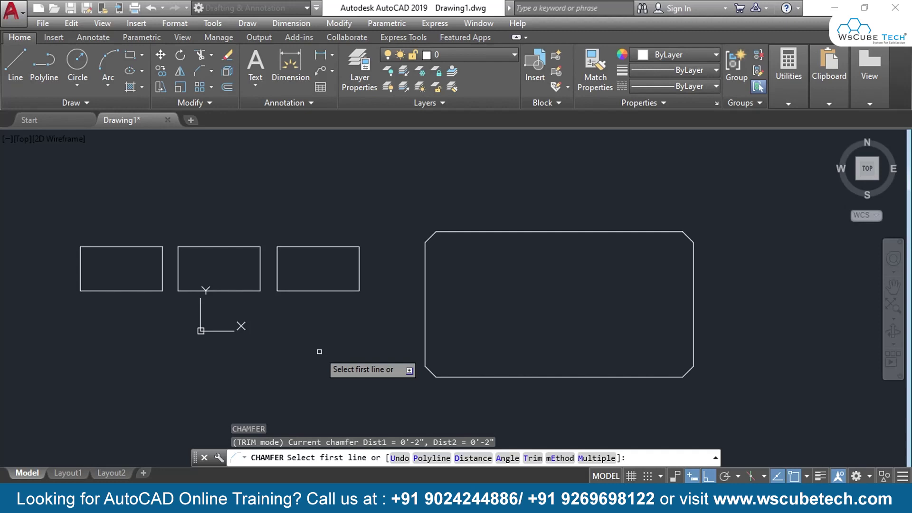
type("p")
key("Return")
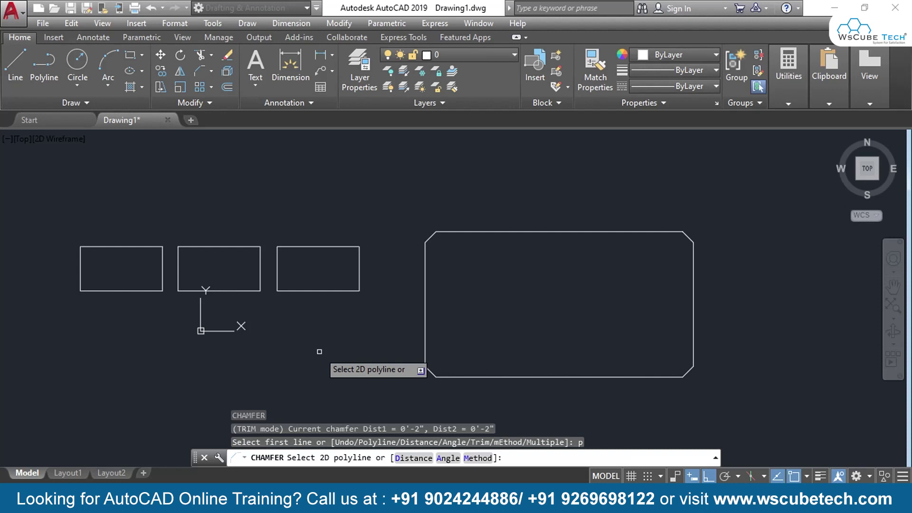
left_click(359, 246)
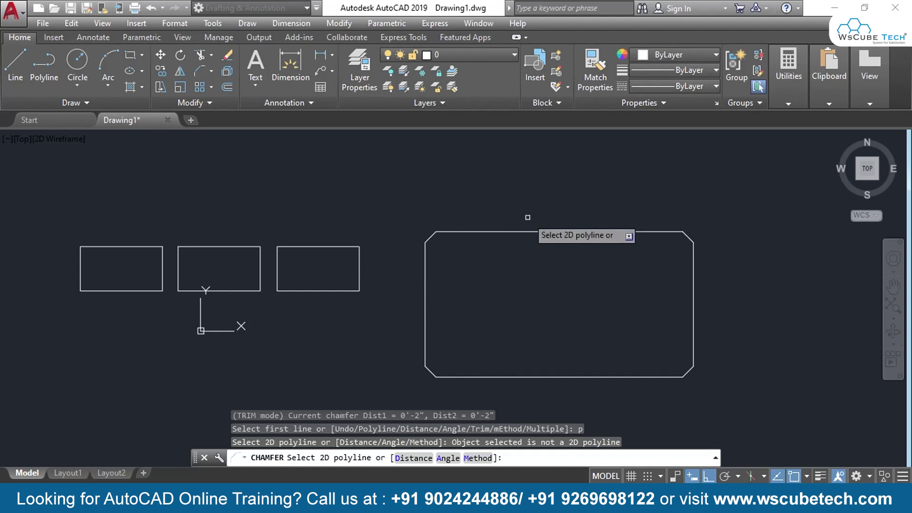
key("Escape")
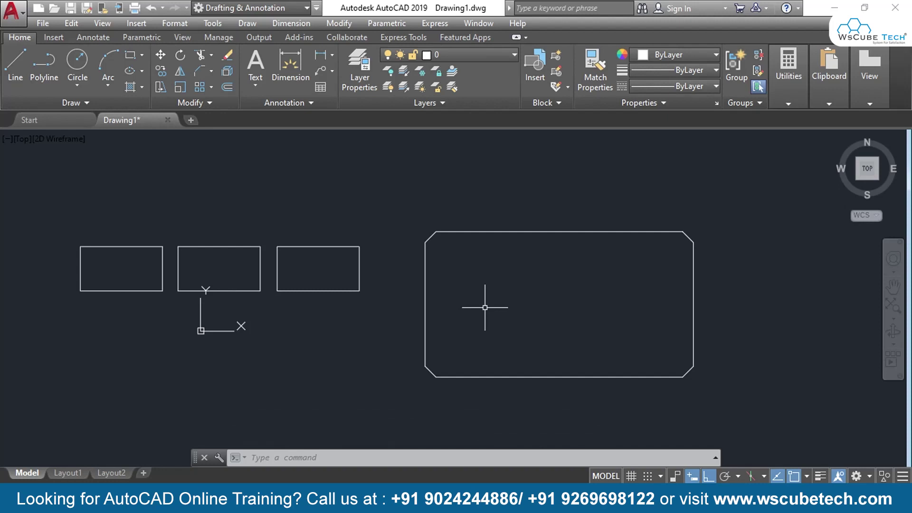
scroll(287, 340, "up", 4)
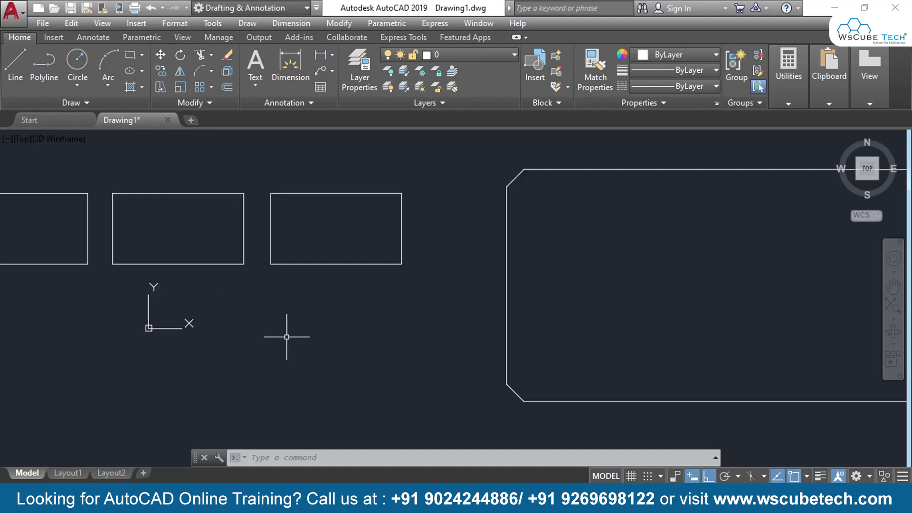
scroll(294, 346, "down", 2)
middle_click_drag(285, 341, 496, 351)
scroll(471, 341, "up", 2)
middle_click_drag(454, 330, 449, 347)
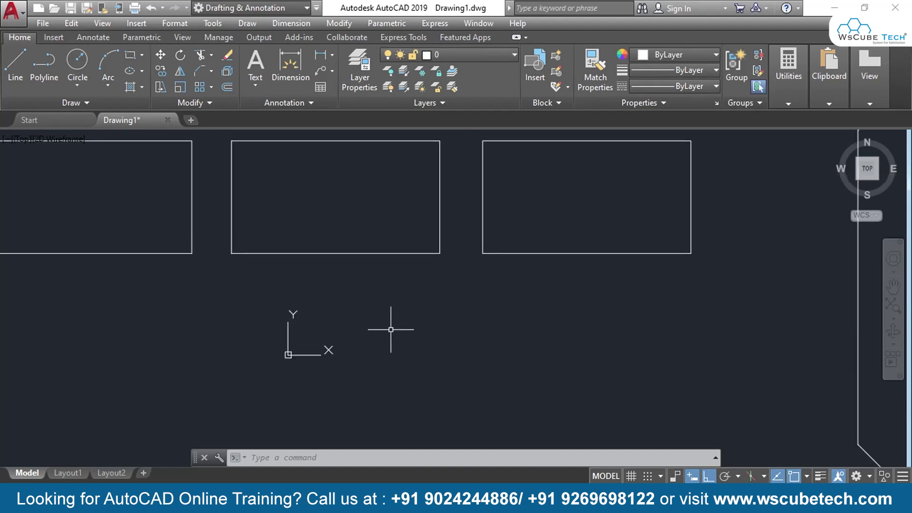
type("cha")
key("Return")
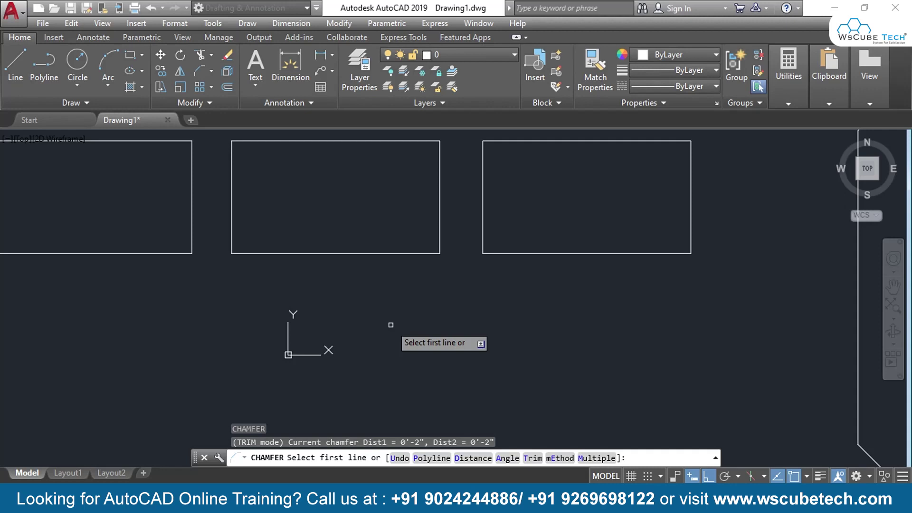
type("a")
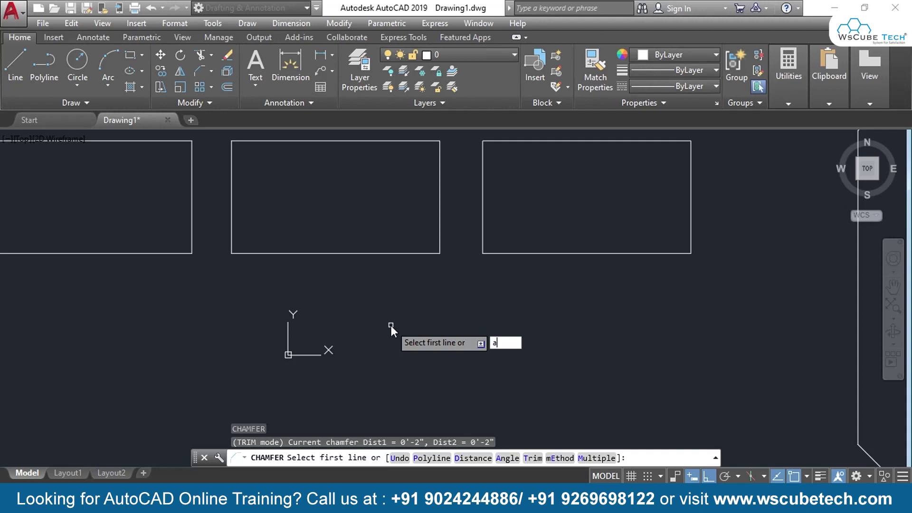
key("Return")
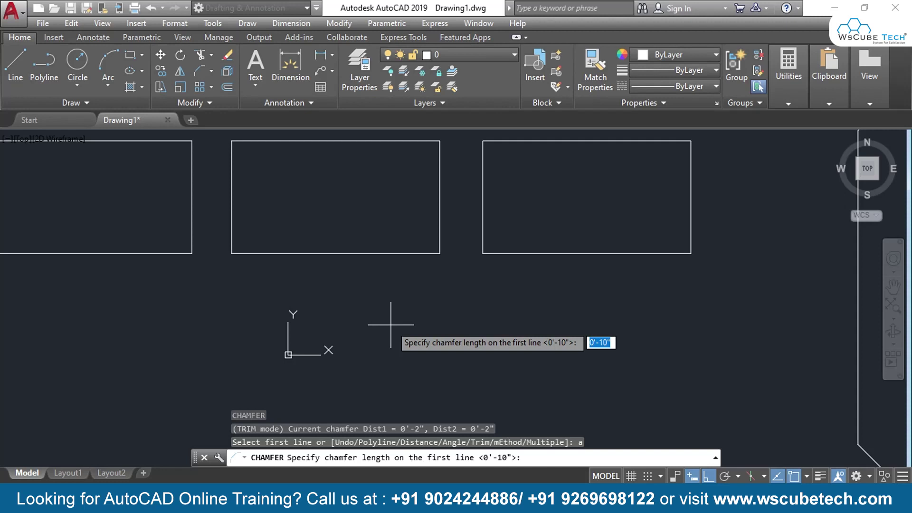
middle_click_drag(761, 353, 420, 449)
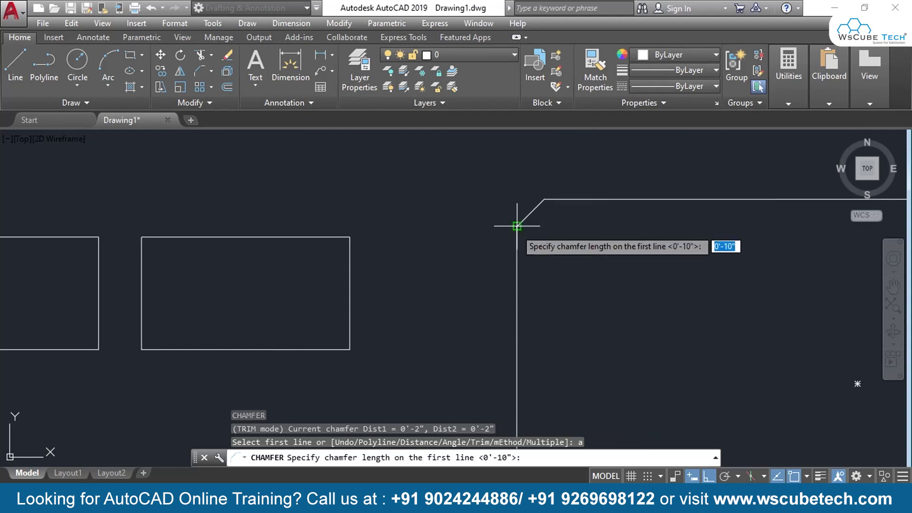
key("Escape")
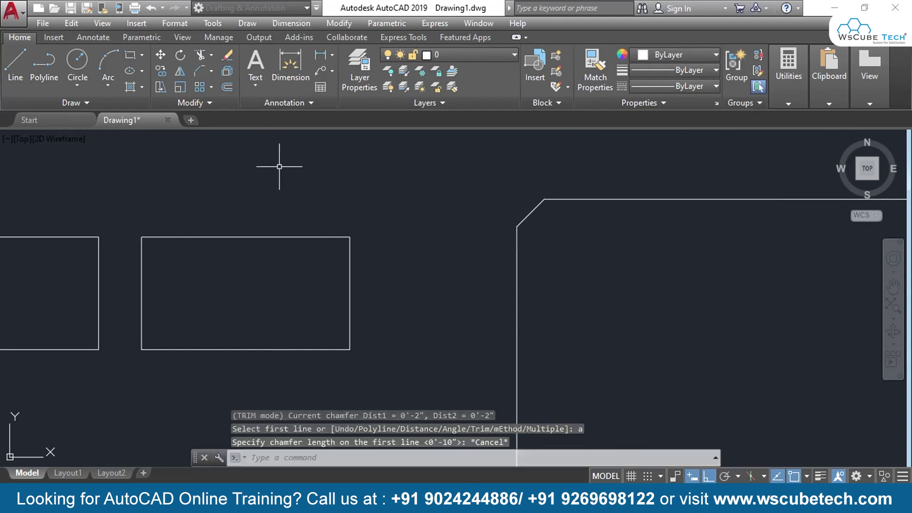
Draw a horizontal line about 9 1/4" long and an upward vertical line from the lower end of the large rectangle's upper-left chamfer
left_click(21, 58)
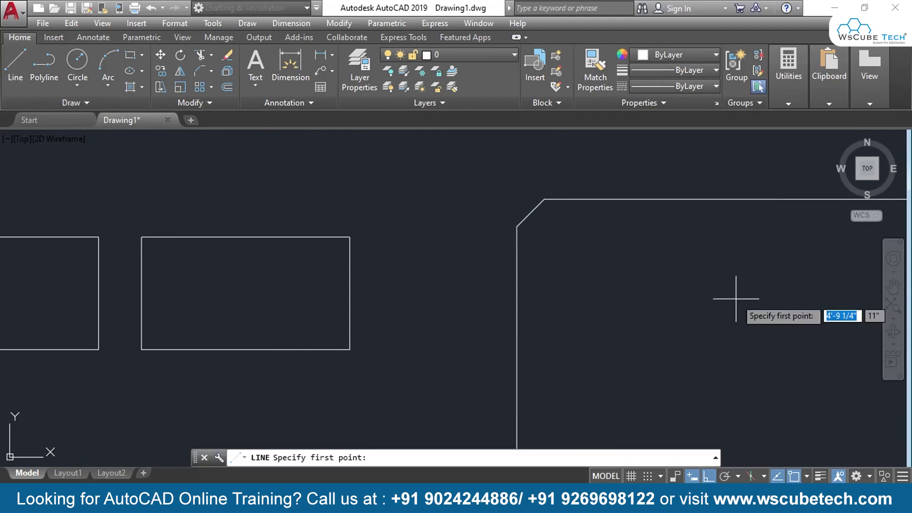
left_click(517, 226)
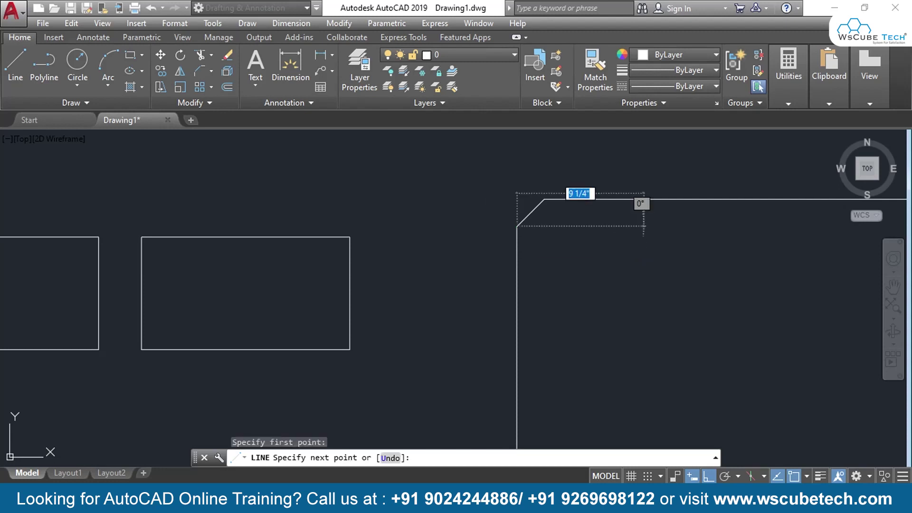
key("Escape")
key("Return")
left_click(517, 226)
key("Escape")
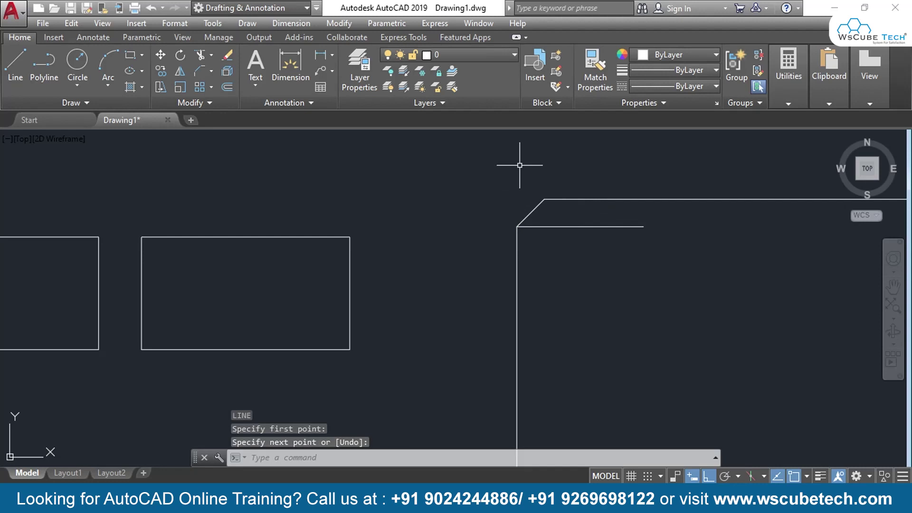
key("Return")
left_click(517, 226)
key("Escape")
Draw a horizontal line about 4" long, from outside the large rectangle's upper-left corner to the chamfer's upper end
key("Return")
left_click(492, 198)
key("Escape")
key("Return")
left_click(491, 199)
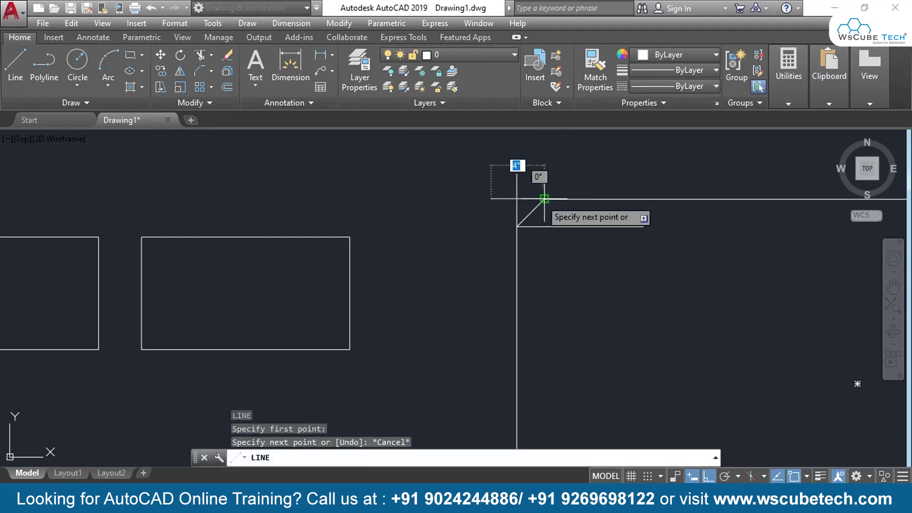
key("Return")
Draw a vertical line from the chamfer's upper end down to the horizontal line below it
scroll(490, 224, "up", 5)
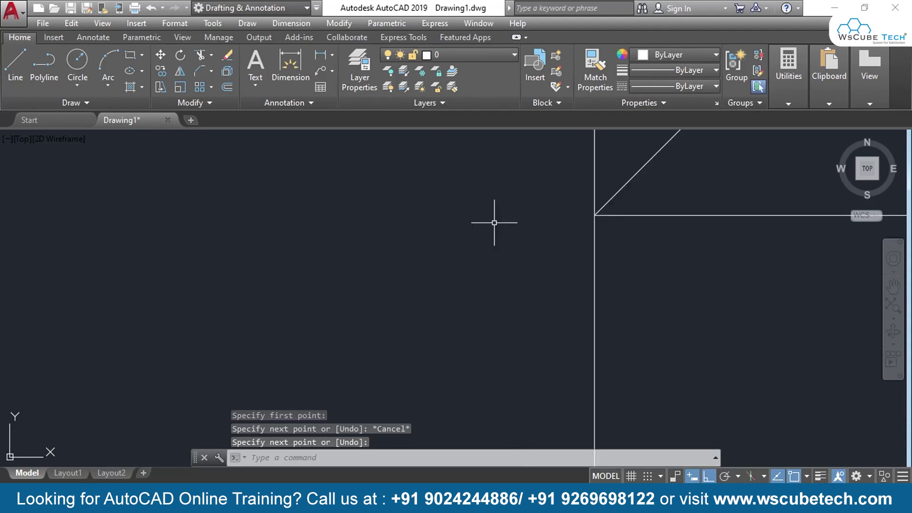
middle_click_drag(515, 213, 406, 282)
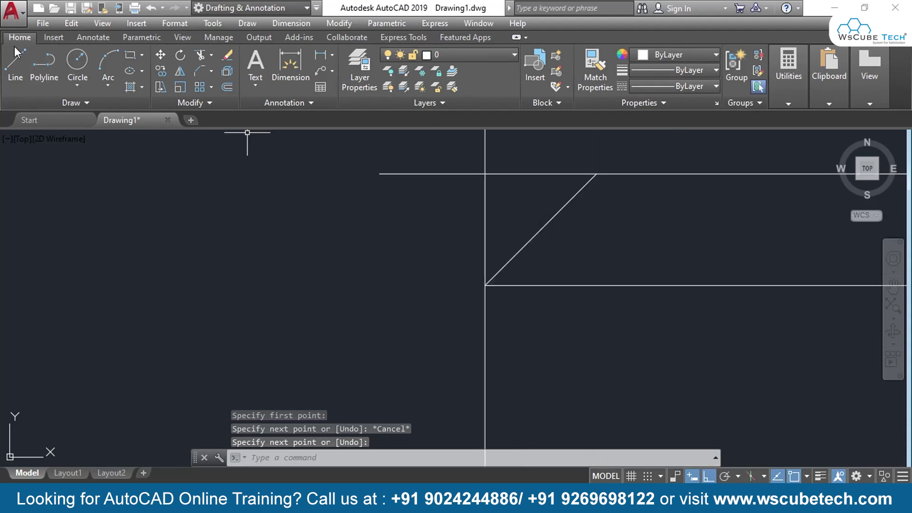
left_click(15, 60)
left_click(596, 174)
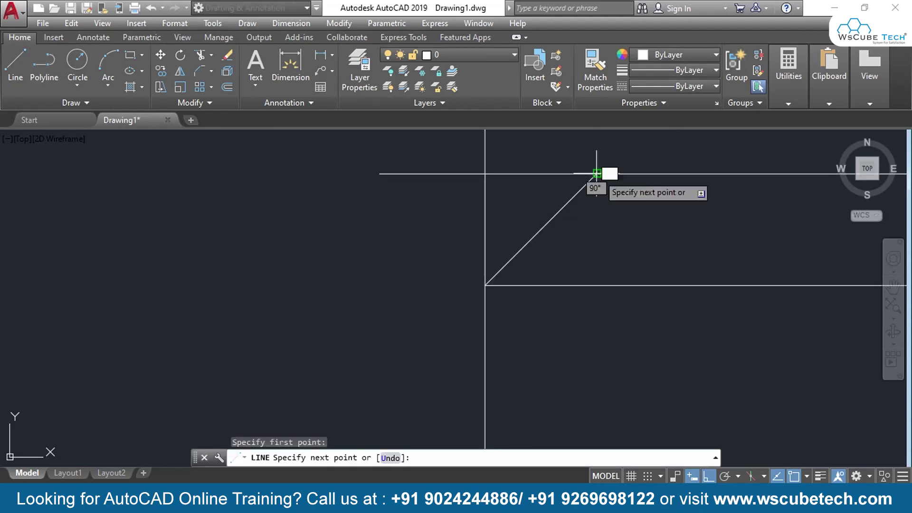
left_click(597, 285)
key("Return")
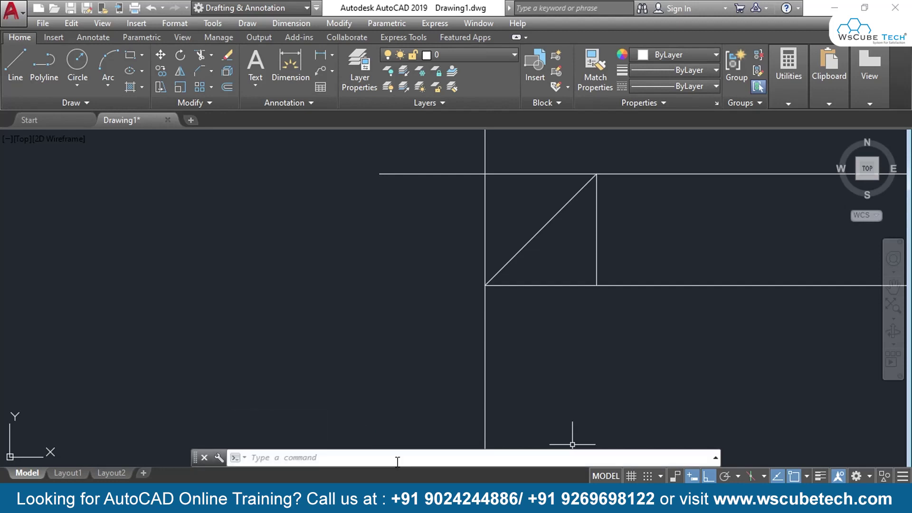
Add an angular dimension between the chamfer edge and the horizontal line at its lower end
left_click(332, 55)
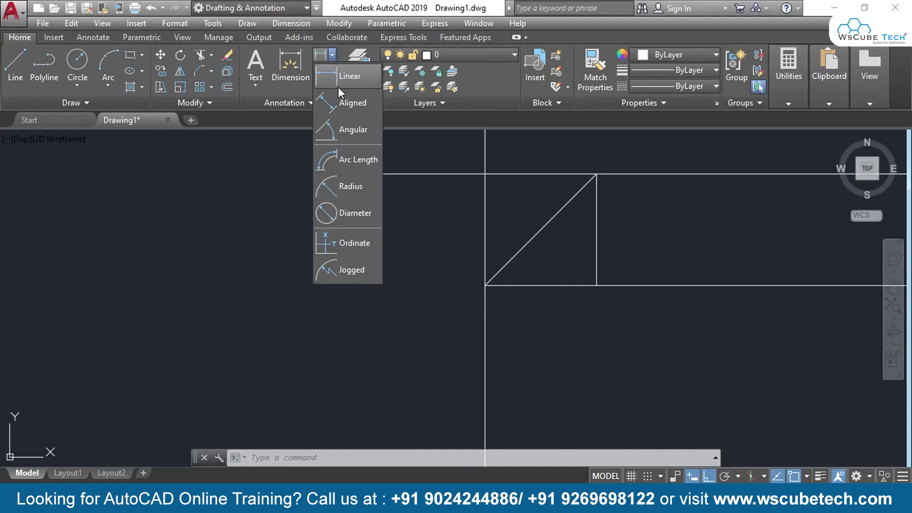
left_click(353, 129)
left_click(526, 244)
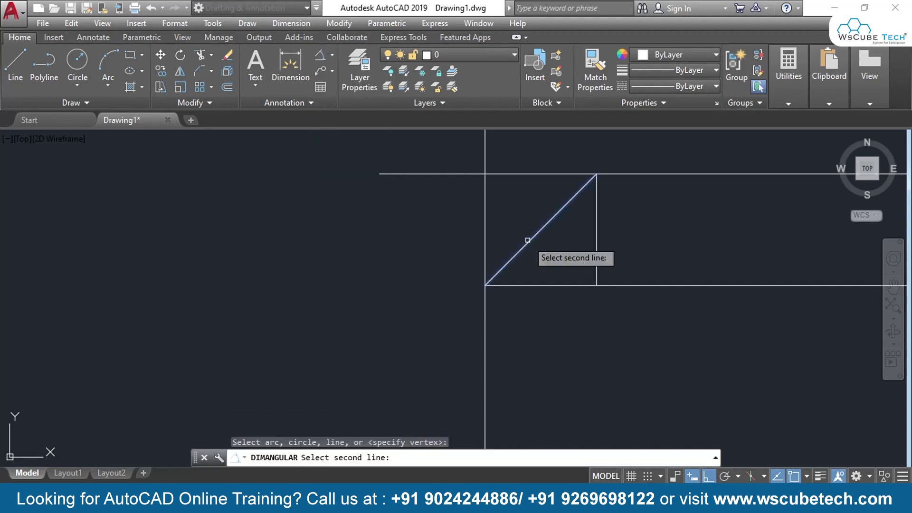
left_click(537, 284)
left_click(567, 248)
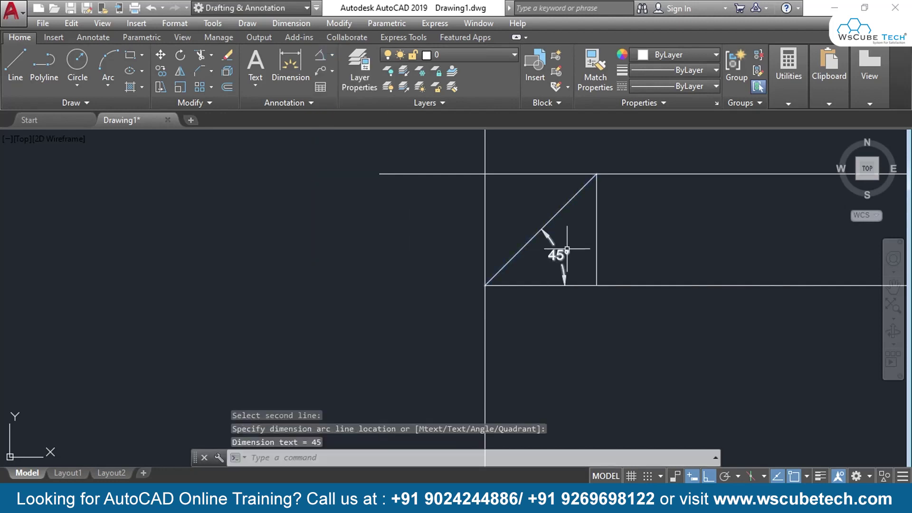
Add an angular dimension between the chamfer edge and the vertical line rising from its lower end
key("Return")
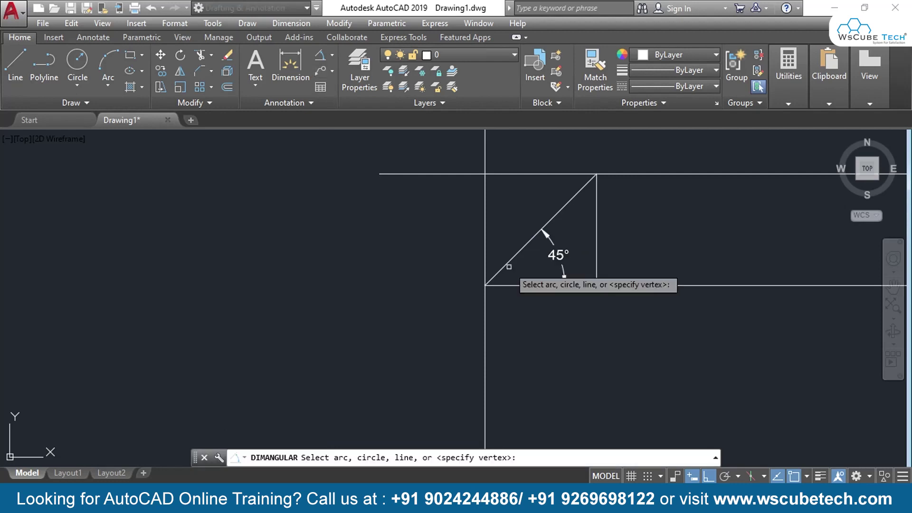
left_click(509, 267)
left_click(486, 223)
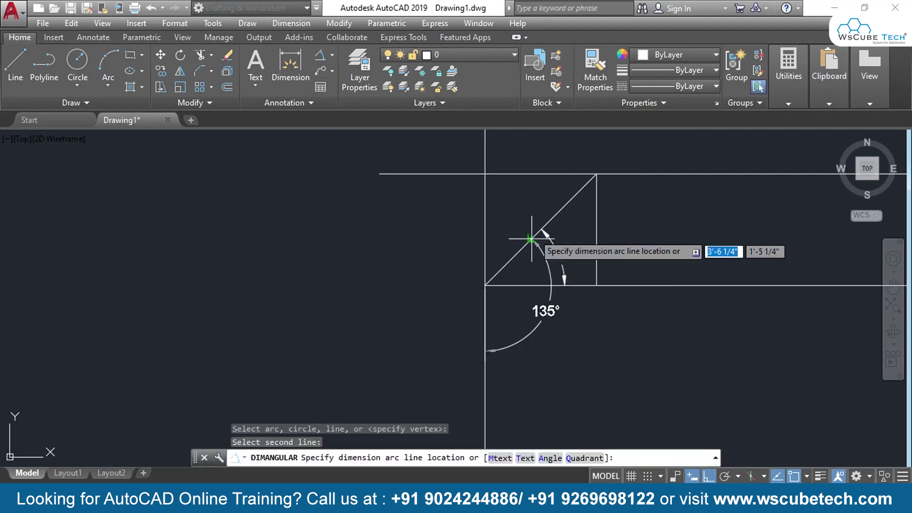
left_click(522, 208)
Try to dimension the angle between the vertical and top horizontal lines, placing the arc inside the chamfered corner
key("Return")
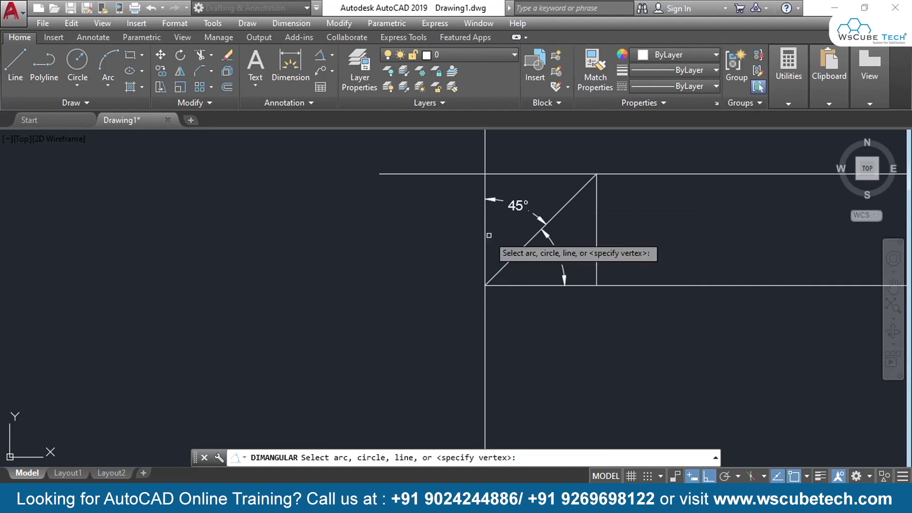
left_click(487, 235)
left_click(511, 174)
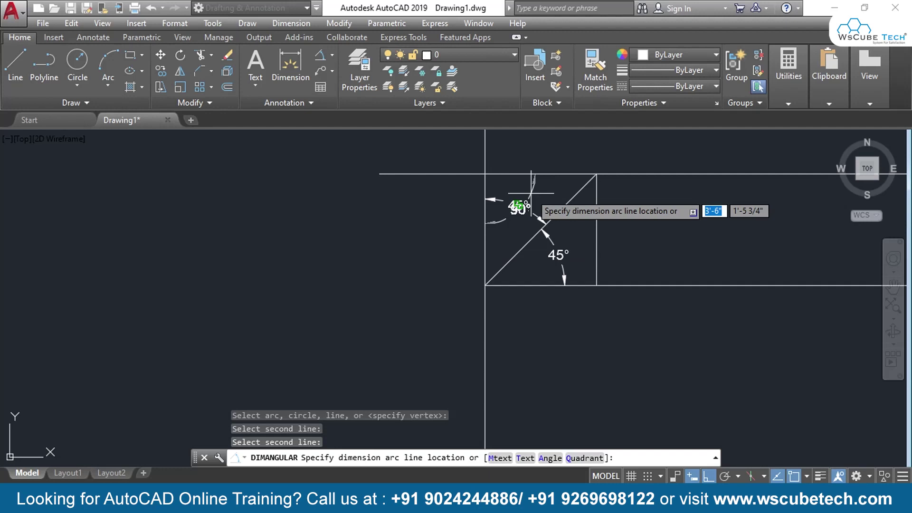
left_click(531, 194)
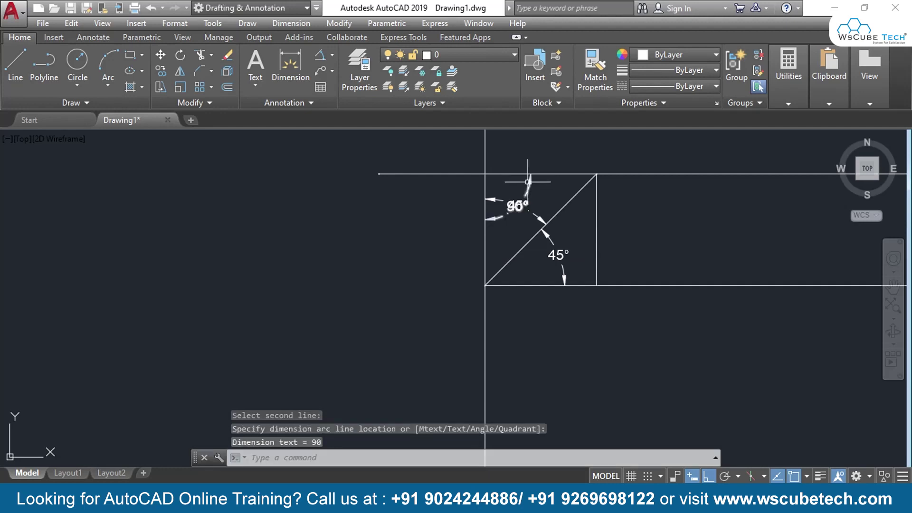
Dimension the angle between the top horizontal and left vertical lines, placing the arc well clear of the chamfer inside the large rectangle
key("Return")
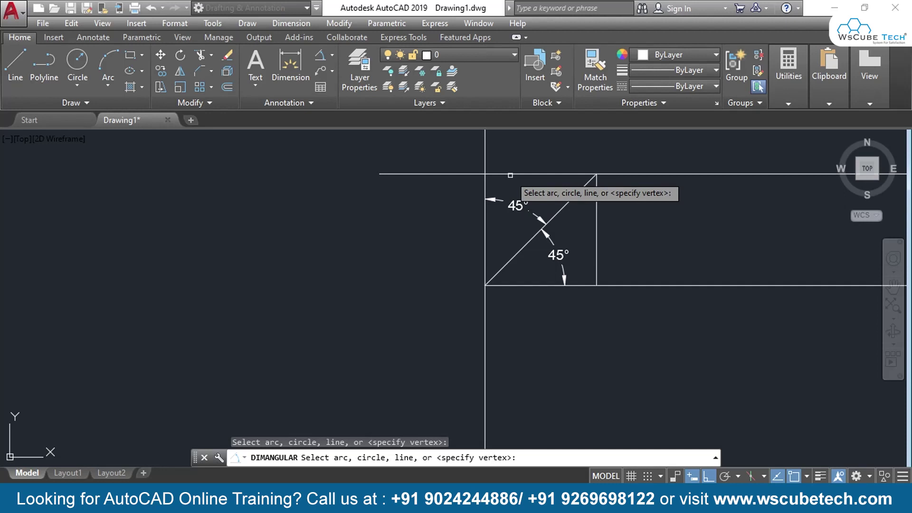
left_click(511, 175)
left_click(486, 214)
left_click(649, 297)
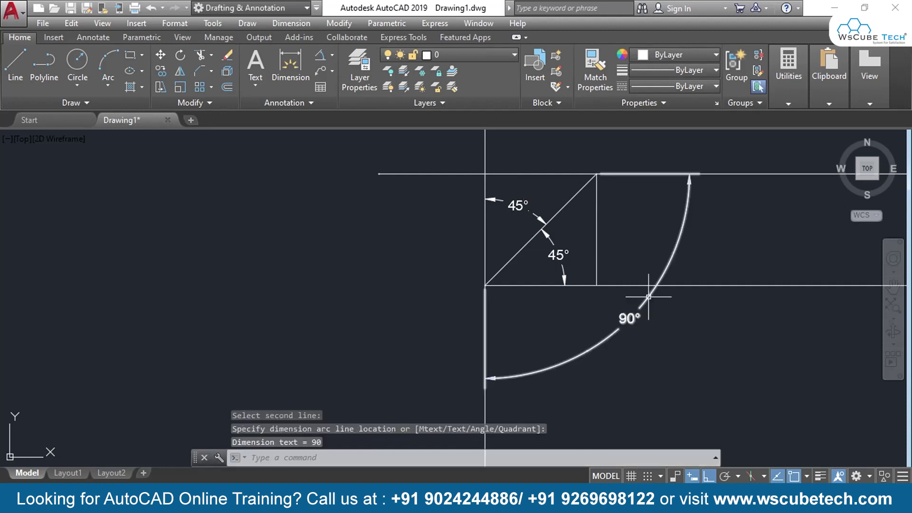
Dimension the angle between the short vertical line and the top horizontal line, placing the arc outside the rectangle's left edge
key("Return")
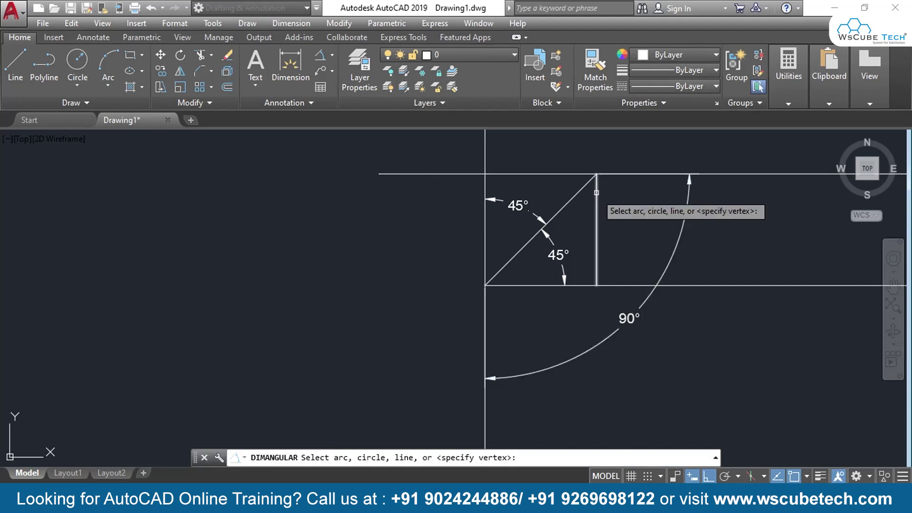
left_click(596, 193)
left_click(565, 174)
left_click(442, 280)
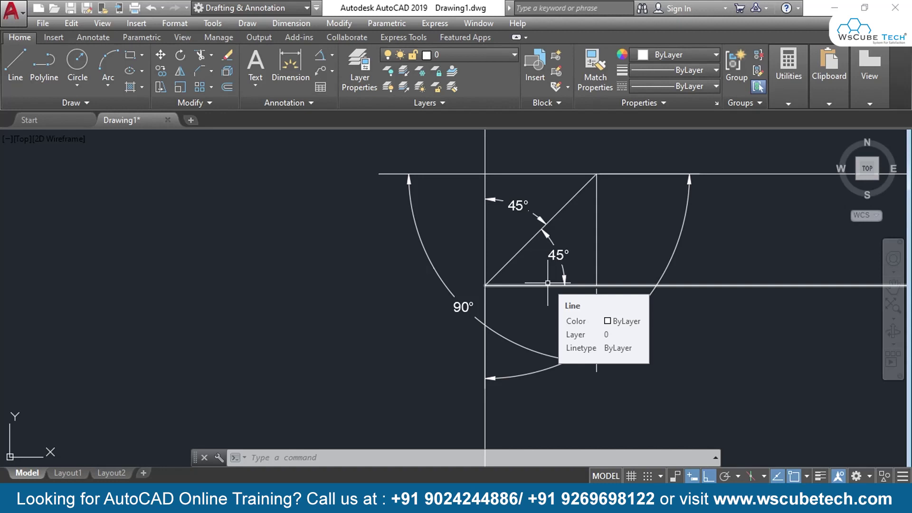
Chamfer the upper-right corner of the small rectangle nearest the large one with the Angle option, using length 2 and angle 30 from the right edge
scroll(179, 283, "down", 2)
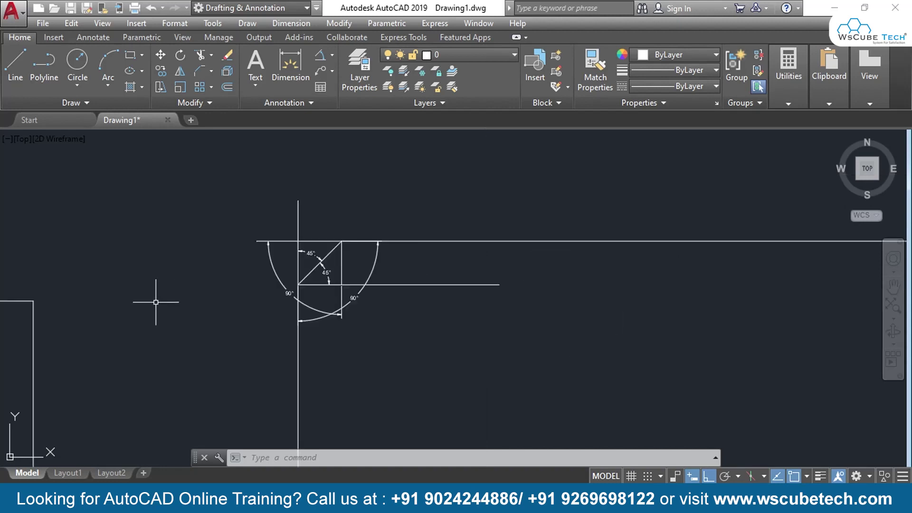
middle_click_drag(156, 302, 547, 232)
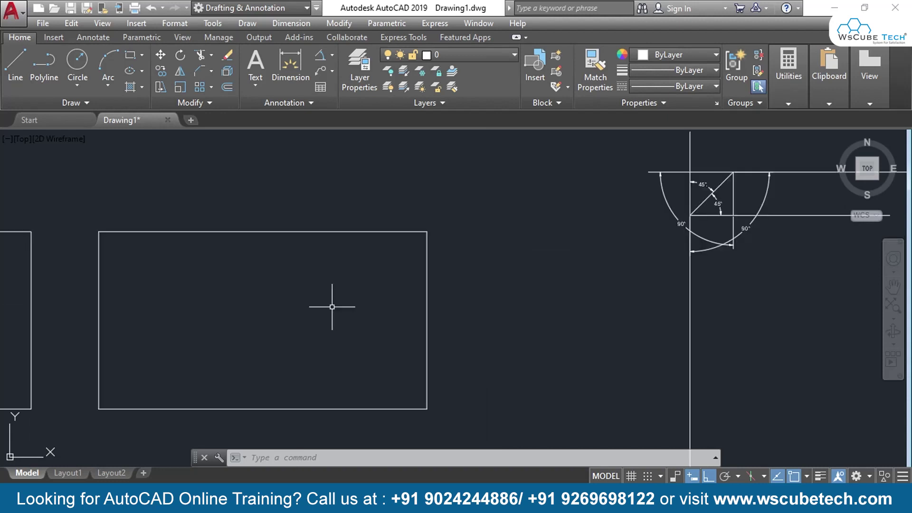
type("ch")
key("Return")
type("a")
key("Return")
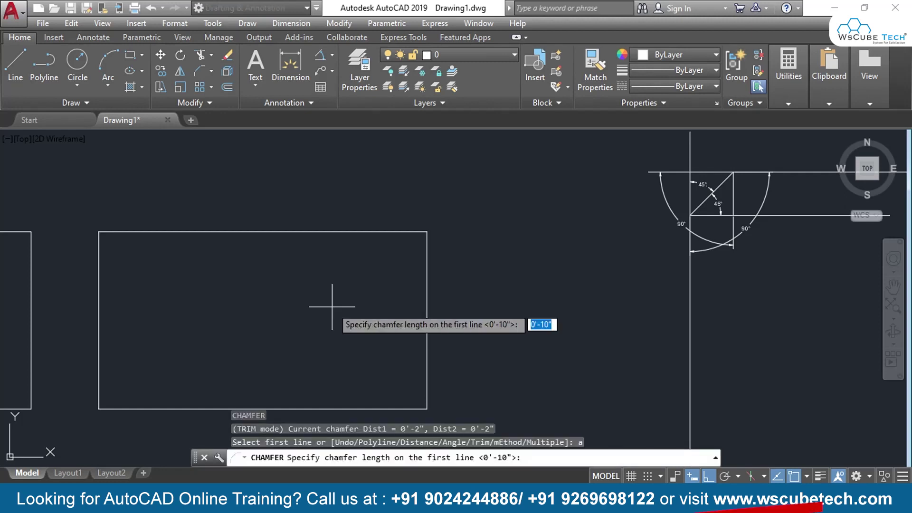
type("2")
key("Return")
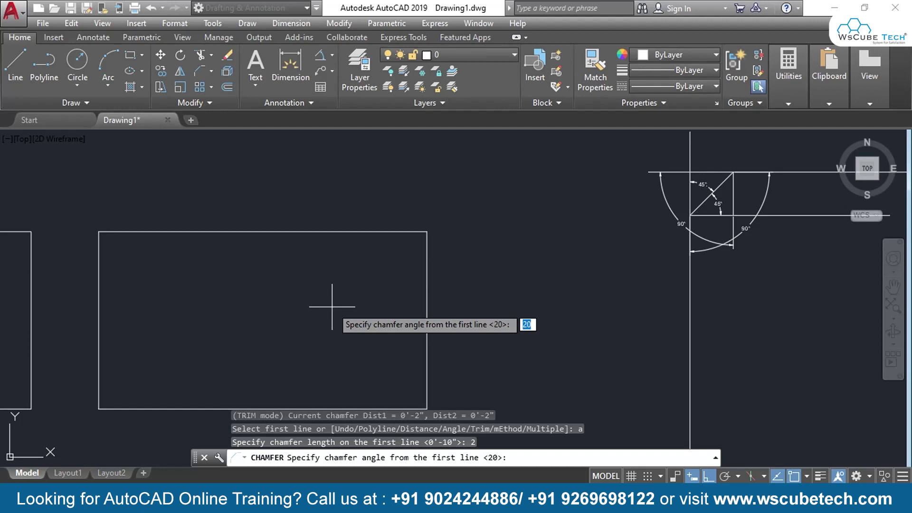
type("30")
key("Return")
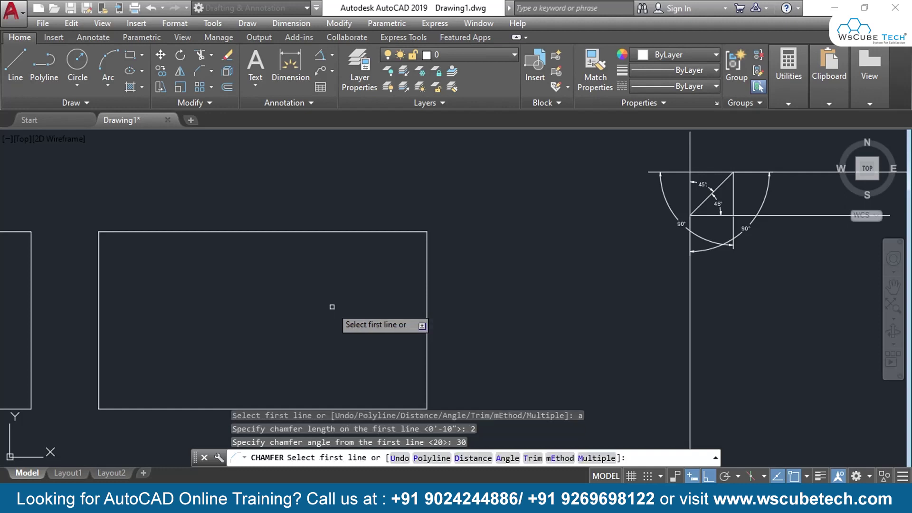
left_click(426, 258)
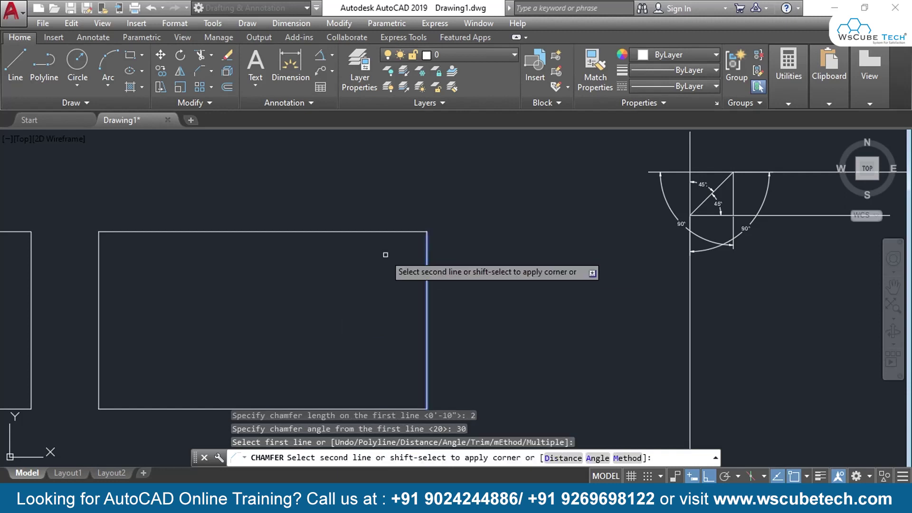
left_click(390, 232)
Draw horizontal and vertical helper lines through both ends of the 30-degree chamfer at the rectangle's upper-right corner
scroll(376, 283, "up", 2)
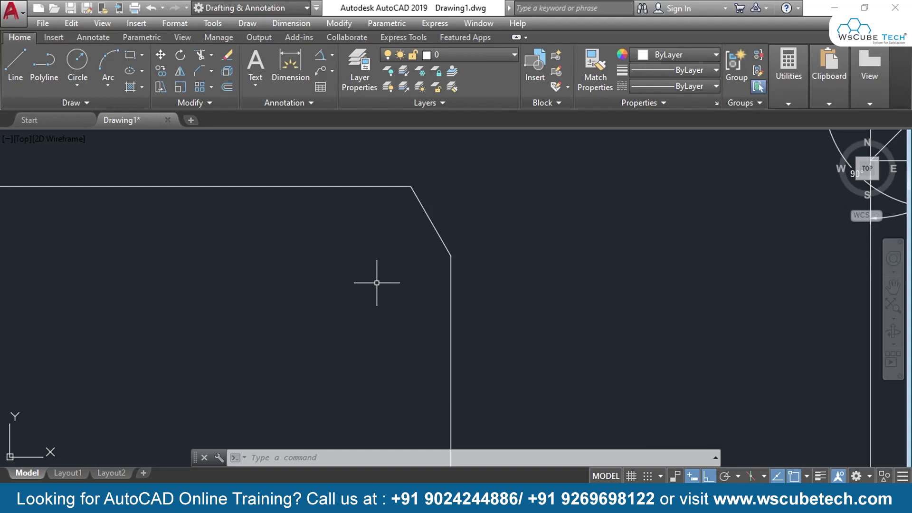
type("l")
key("Return")
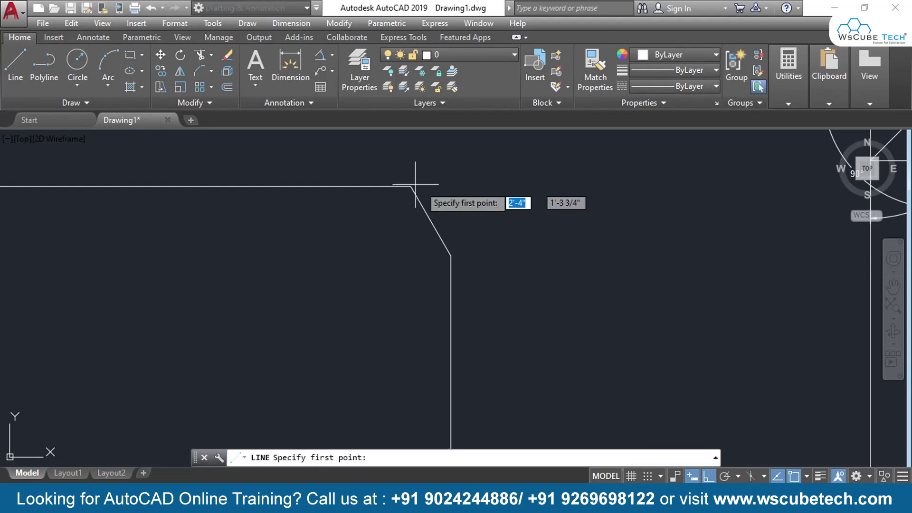
left_click(413, 186)
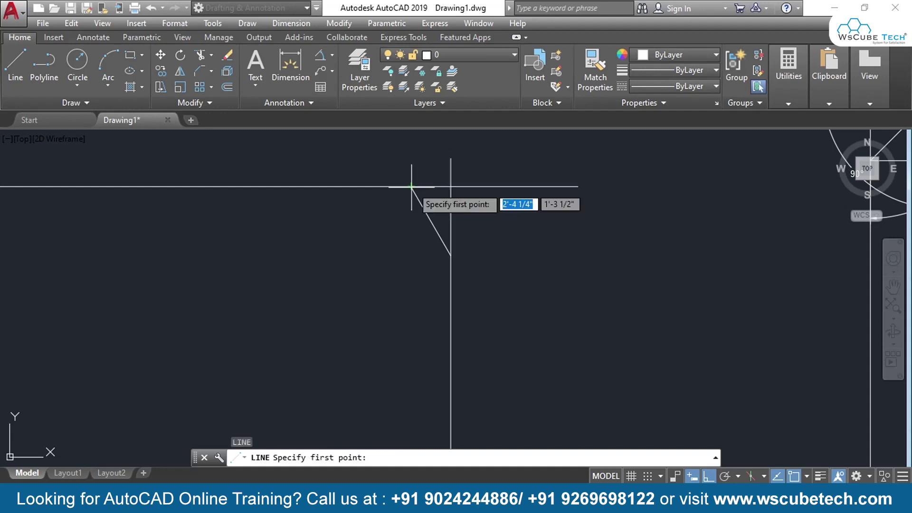
left_click(411, 187)
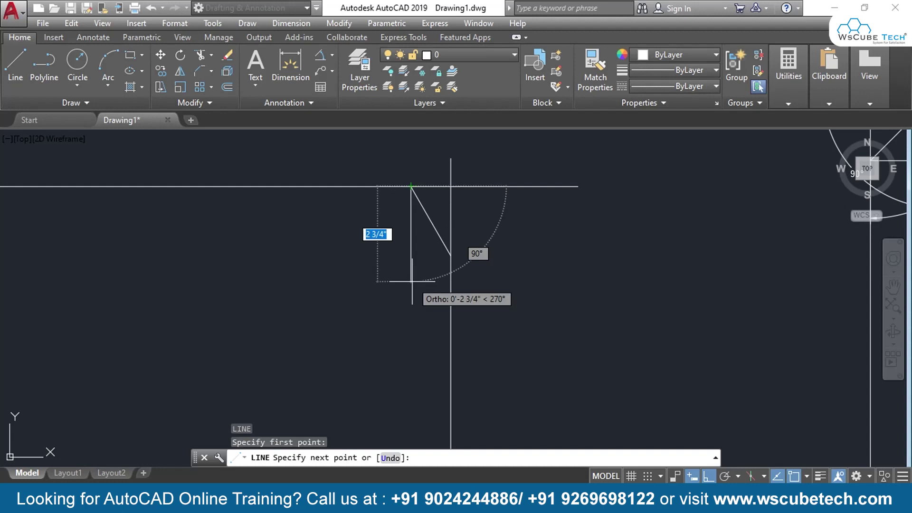
left_click(387, 253)
key("Return")
Add angular dimensions from the chamfer line to the right edge, the vertical helper line and the top horizontal line
scroll(386, 225, "up", 7)
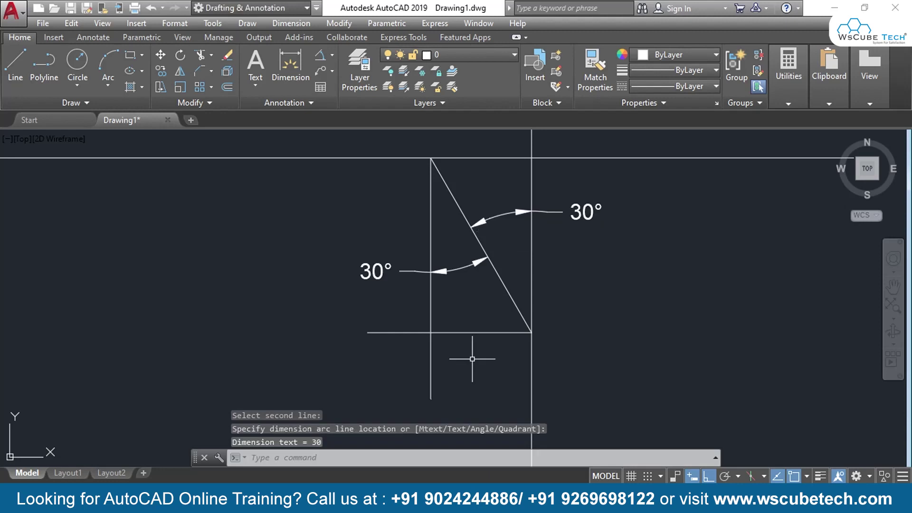
left_click(293, 62)
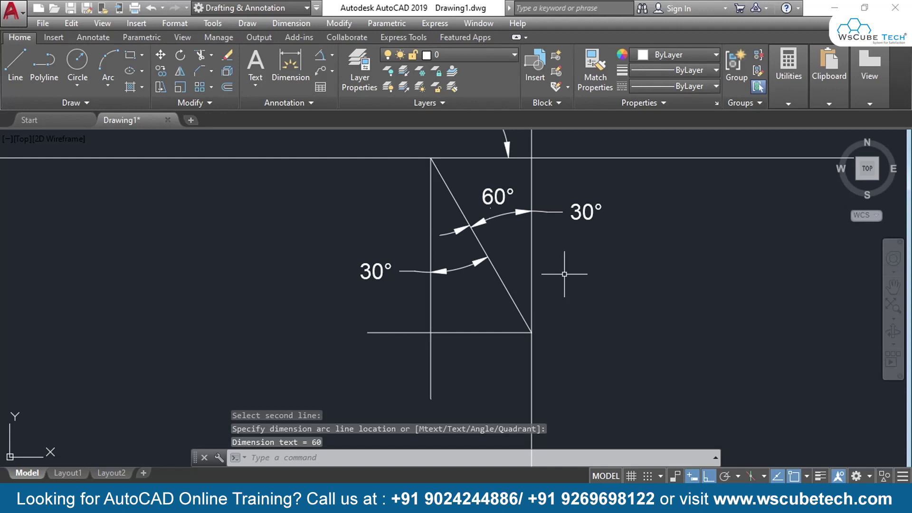
scroll(554, 275, "down", 2)
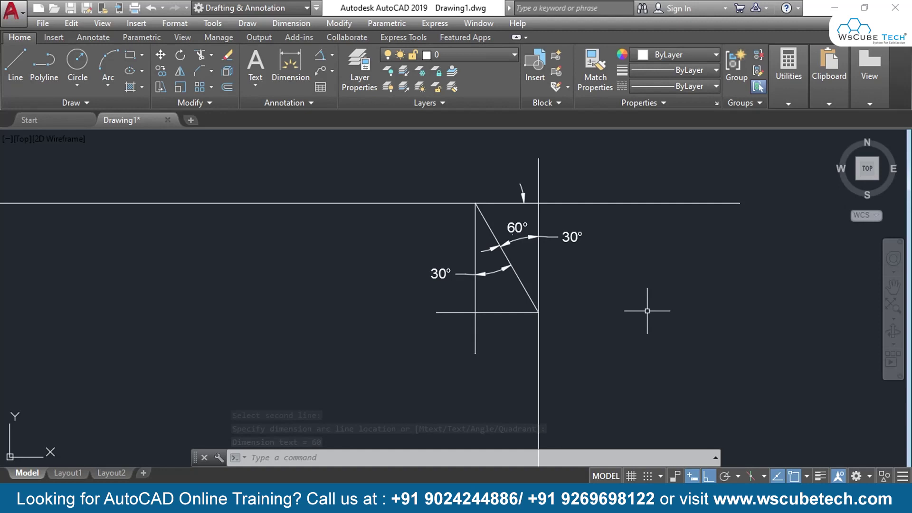
Chamfer the same rectangle's upper-left corner with the Trim option set to No trim
type("CHA")
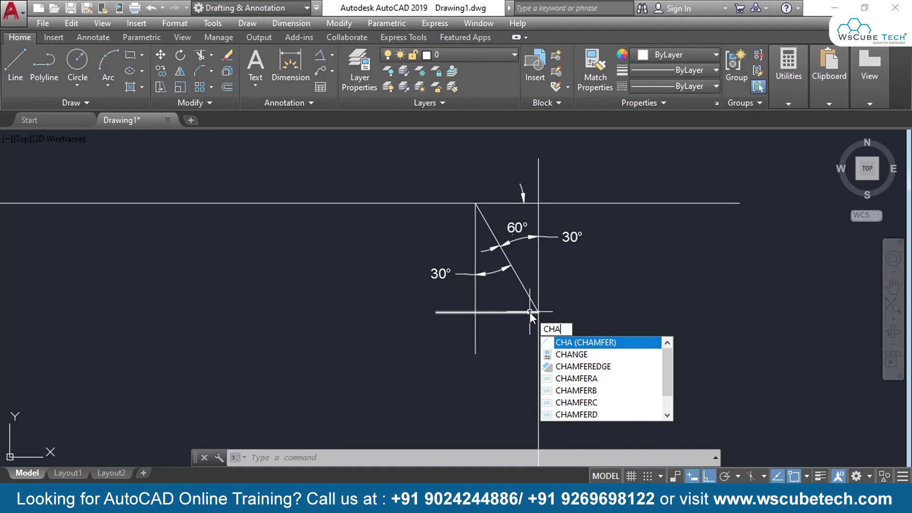
key("Return")
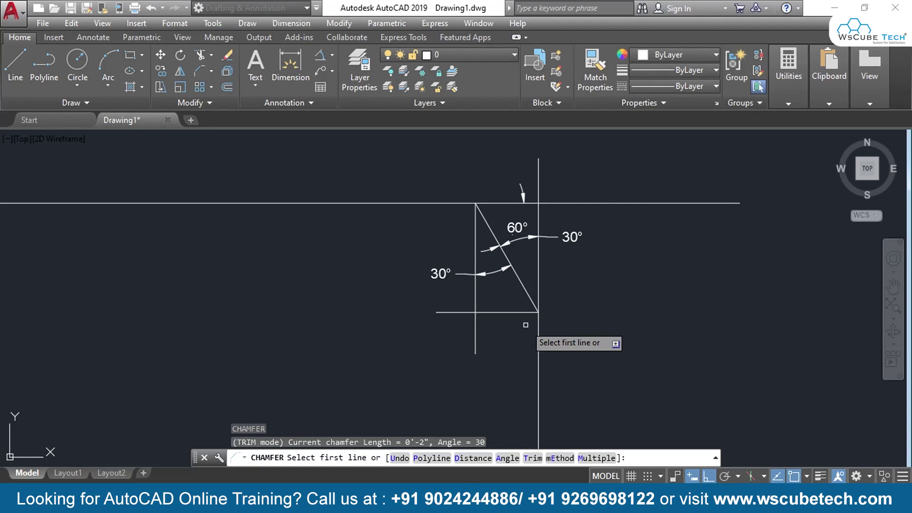
left_click(531, 459)
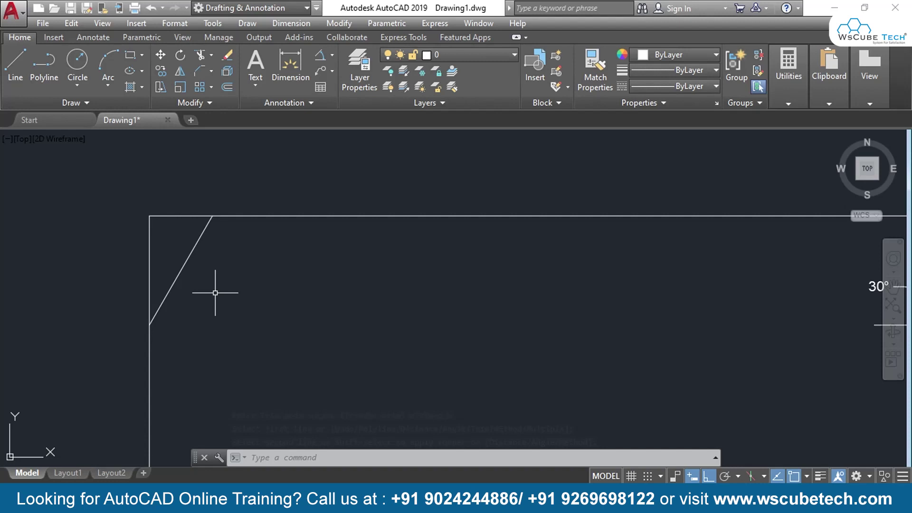
Erase the helper lines and the angular dimensions attached to them around the upper-right chamfer, keeping the inner 30° dimension
scroll(215, 294, "down", 4)
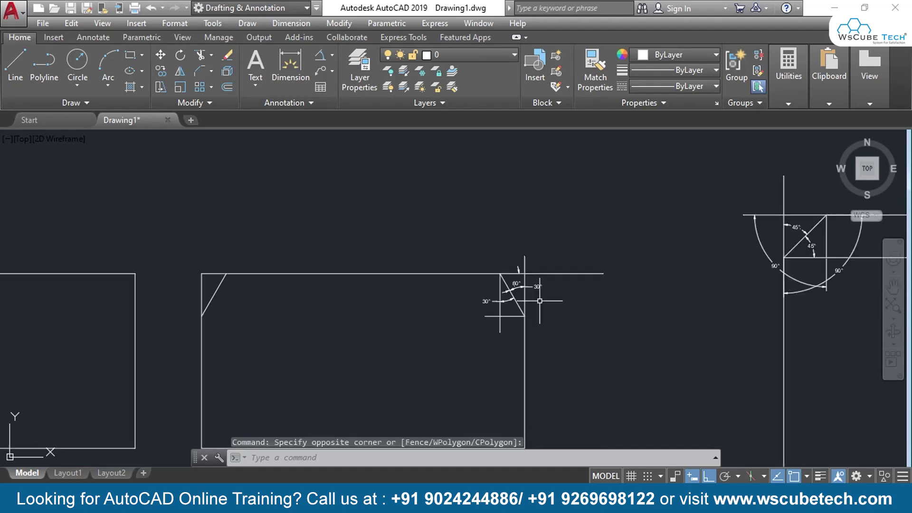
left_click(565, 242)
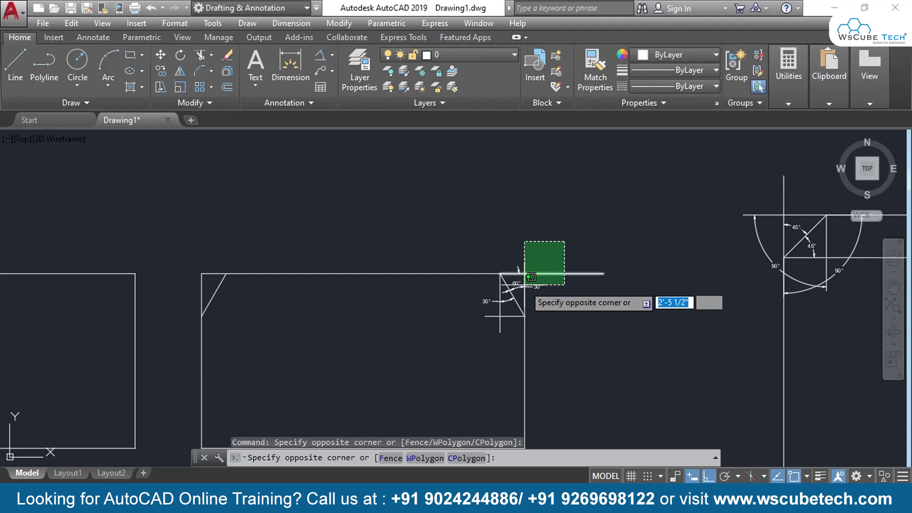
left_click(531, 277)
key("Delete")
middle_click_drag(242, 314, 420, 308)
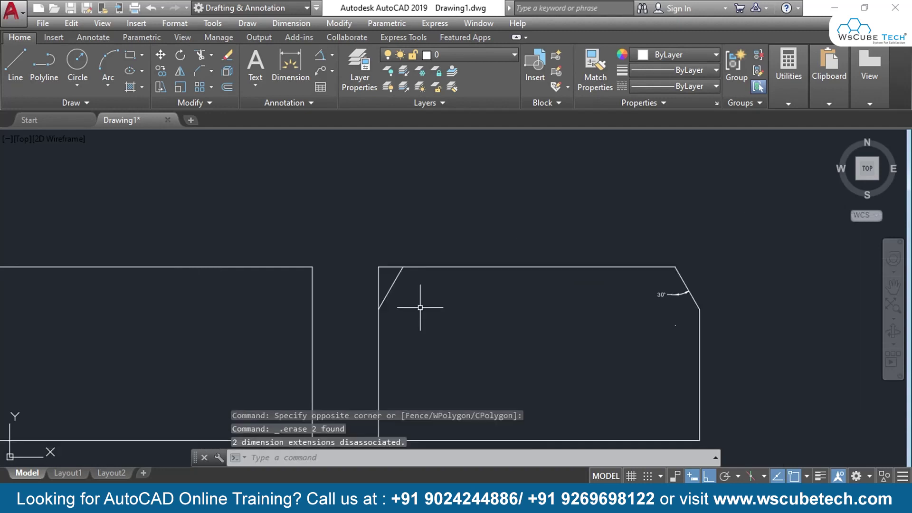
Examine the choices under the Chamfer command's mEthod option and leave without choosing one
scroll(421, 308, "up", 2)
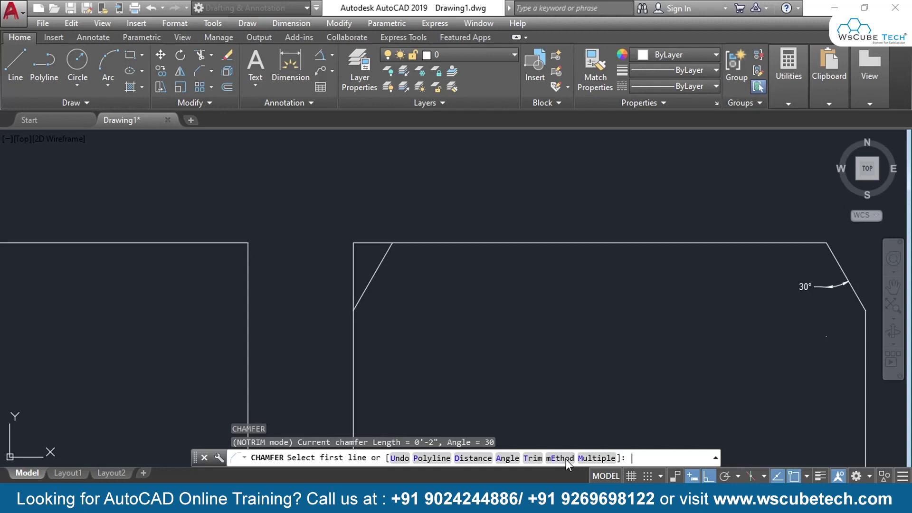
left_click(566, 459)
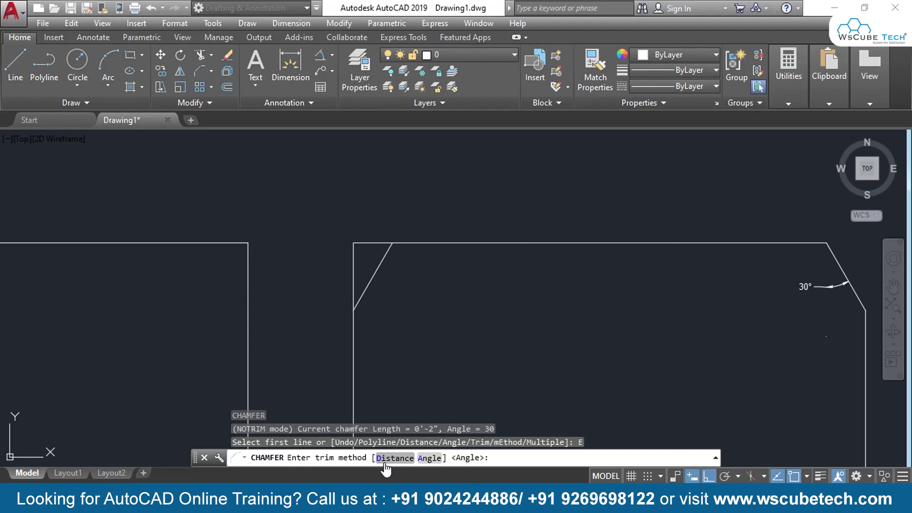
key("Escape")
Chamfer all four corners of the neighbouring rectangle and the upper-right corner of the one beyond it, using the Multiple option
type("CHA")
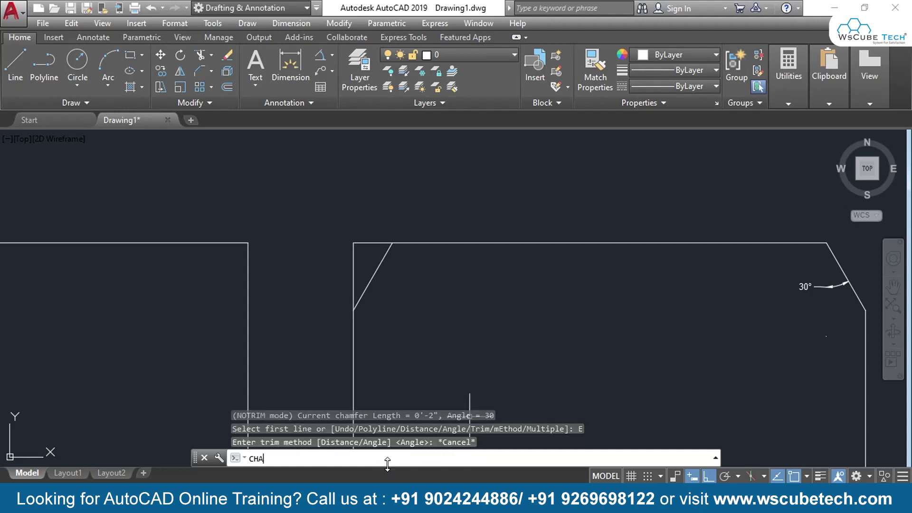
key("Return")
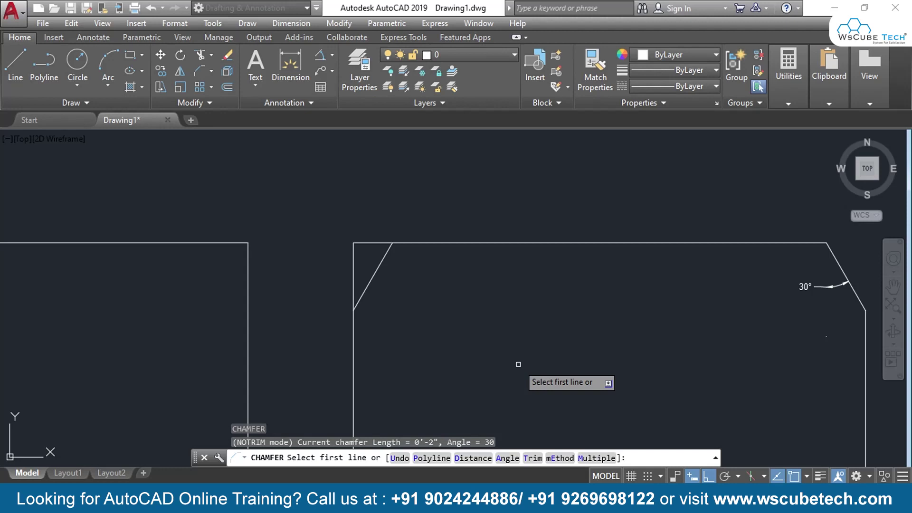
scroll(295, 320, "down", 2)
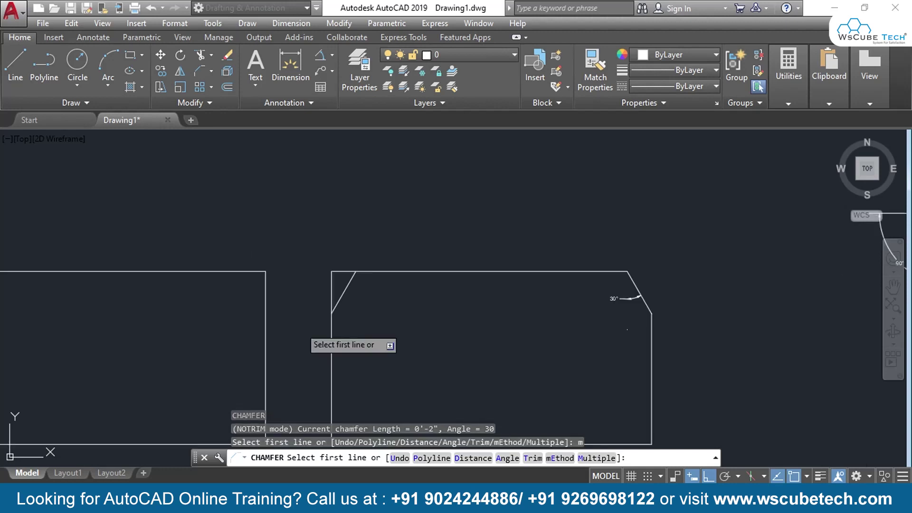
scroll(312, 309, "down", 6)
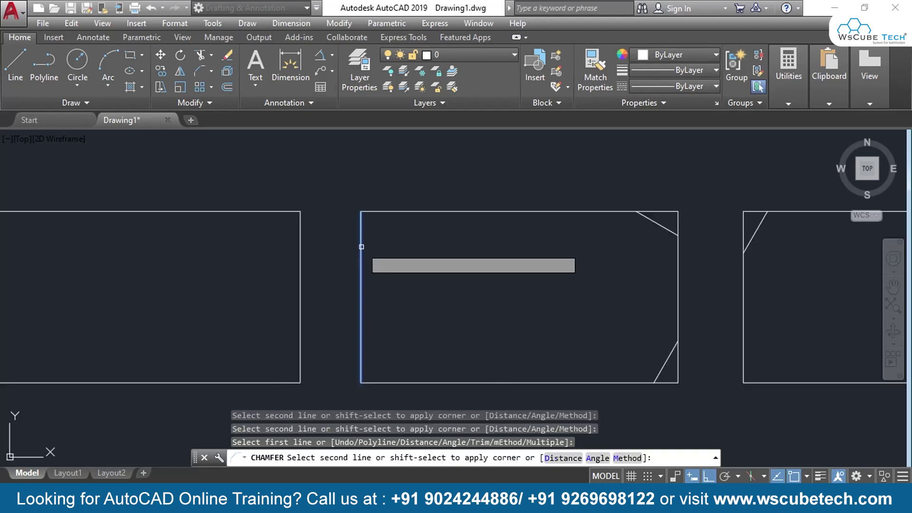
left_click(362, 247)
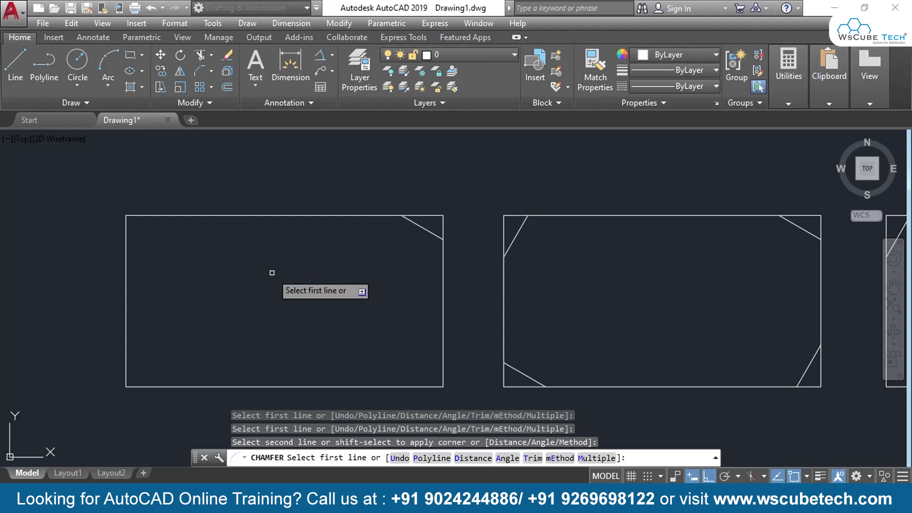
Switch to the PowerPoint slide show with the Chamfer Tool slide
key("alt+Tab")
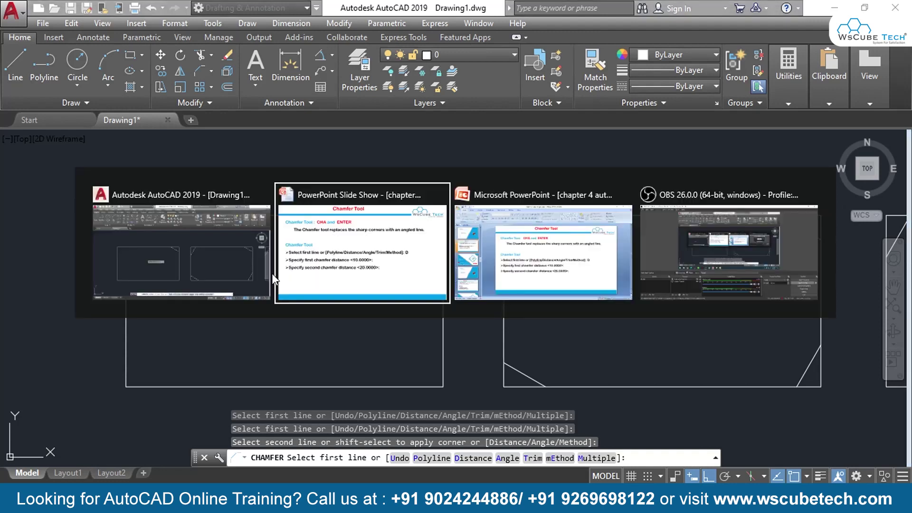